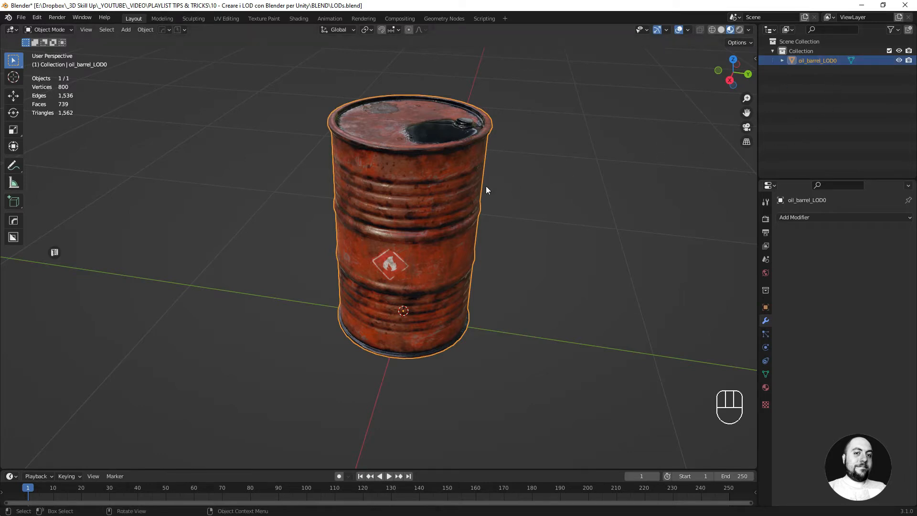
Create a new collection directly under the scene collection and name it LODS
left_click(909, 29)
double_click(802, 70)
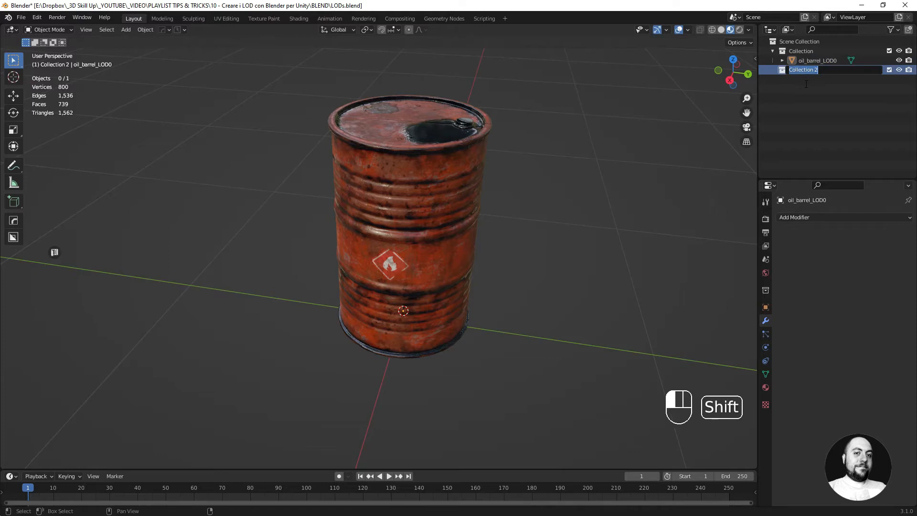
type("LODS")
left_click(805, 84)
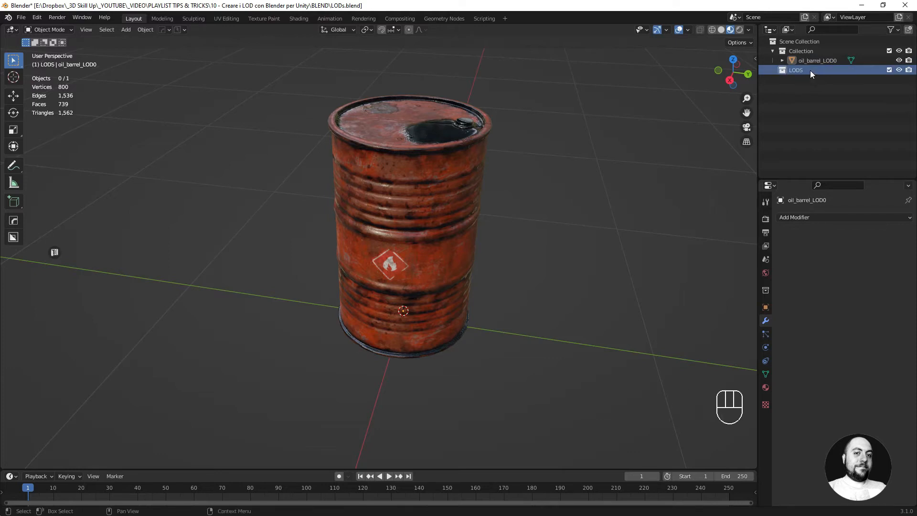
Create a sub-collection inside the LODS collection and name it LOD0
left_click(909, 29)
double_click(810, 78)
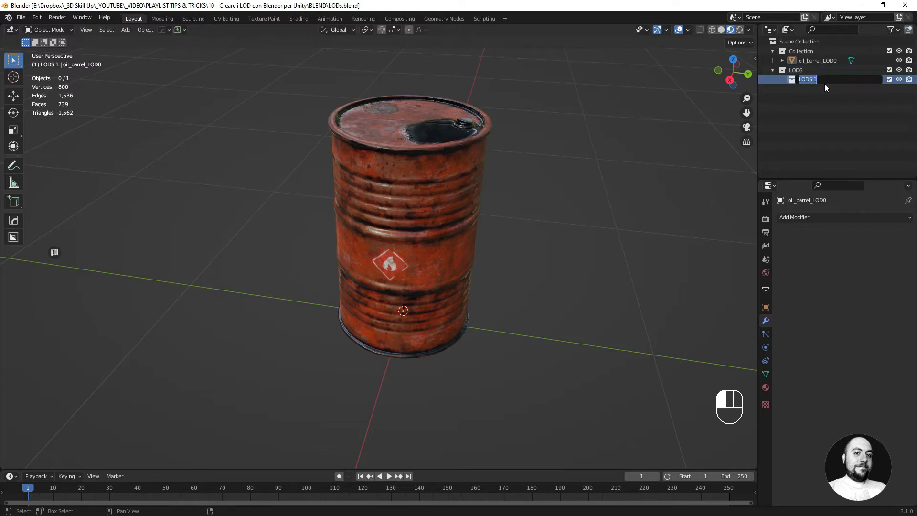
type("LOD0")
key("Return")
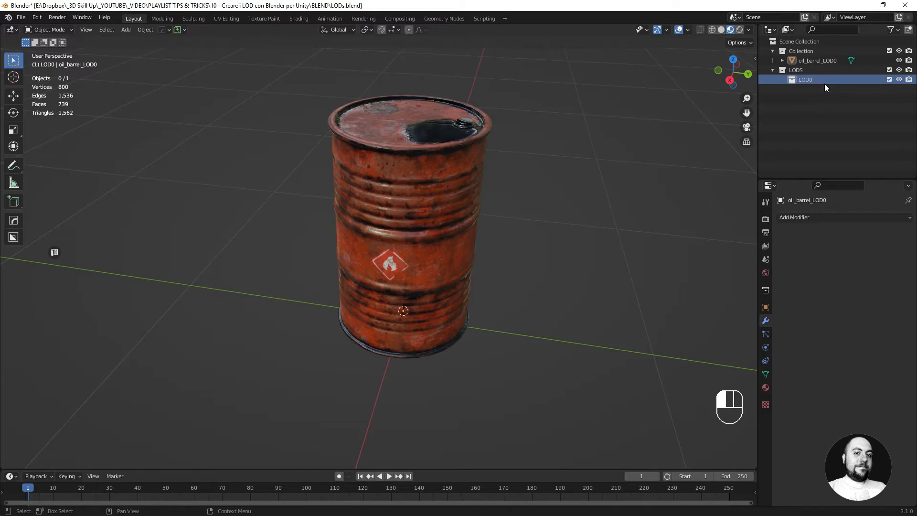
left_click(908, 30)
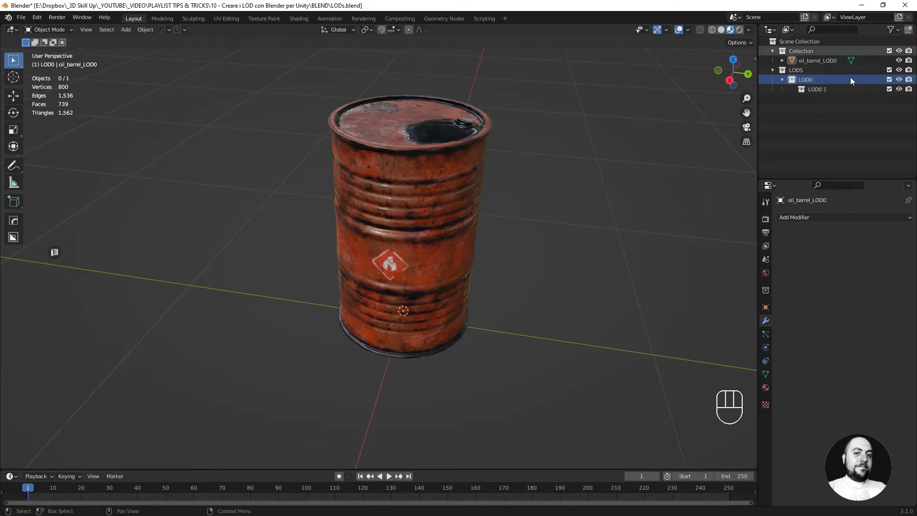
left_click(815, 89)
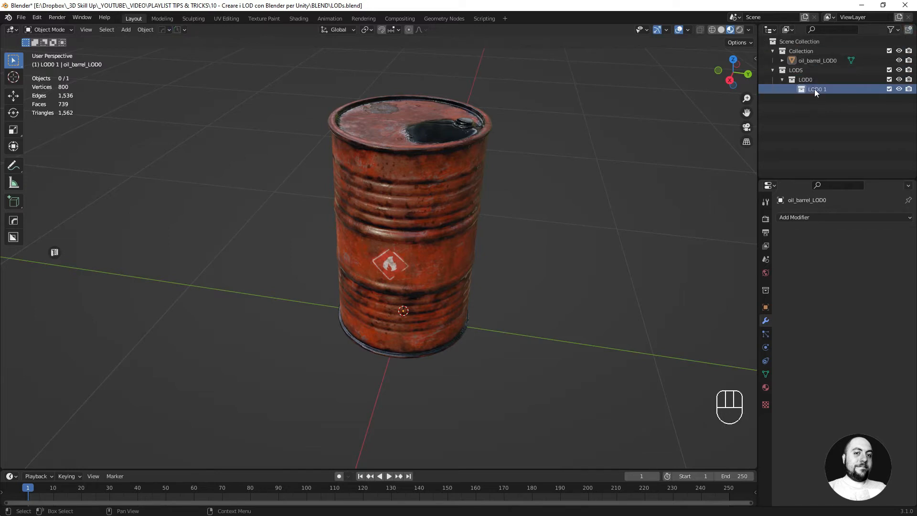
key("Delete")
Add a second sub-collection inside LODS, next to LOD0, and name it LOD1
left_click(797, 71)
left_click(908, 29)
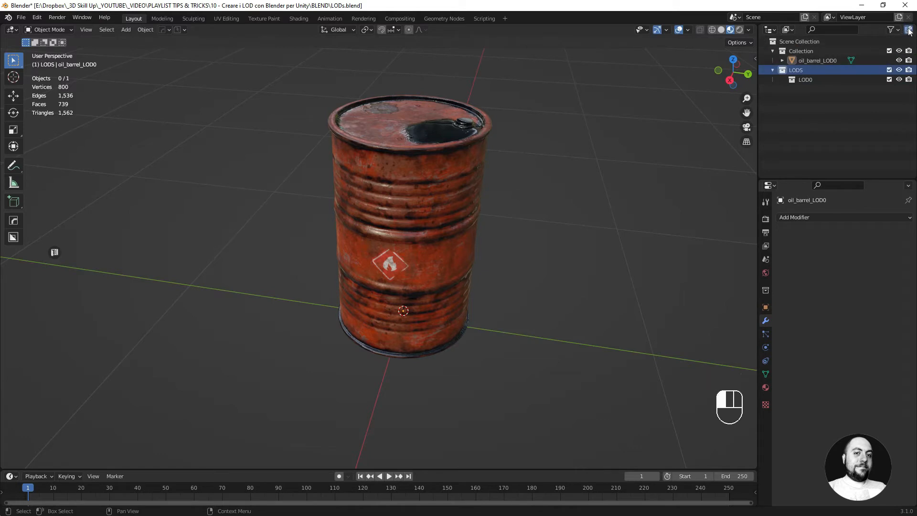
left_click(808, 89)
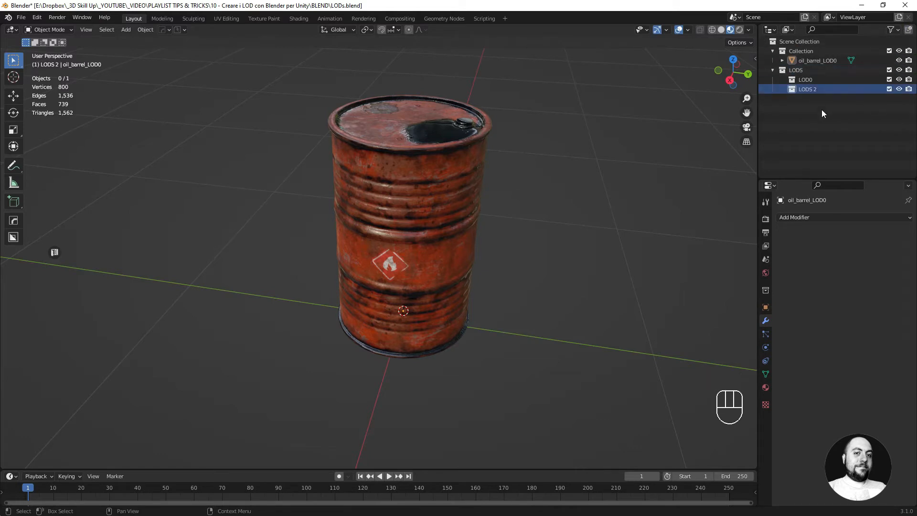
key("F2")
type("LO")
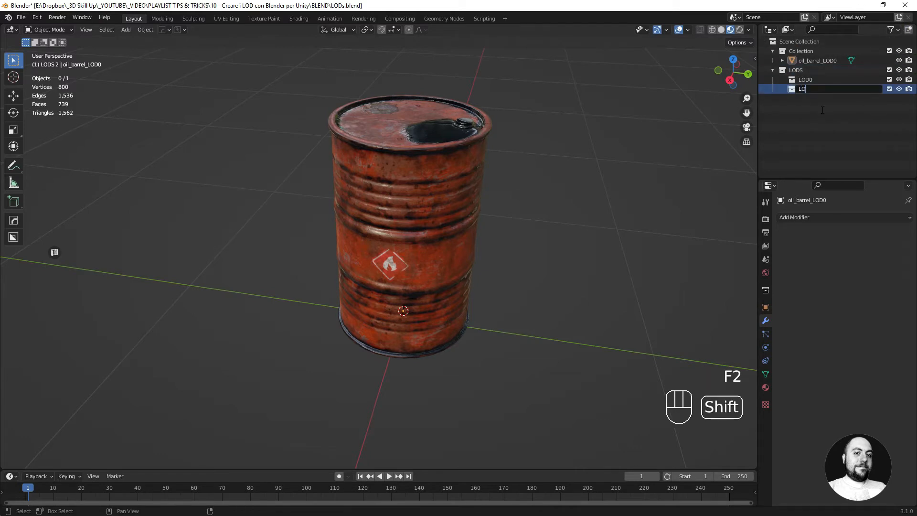
type("D1")
key("Return")
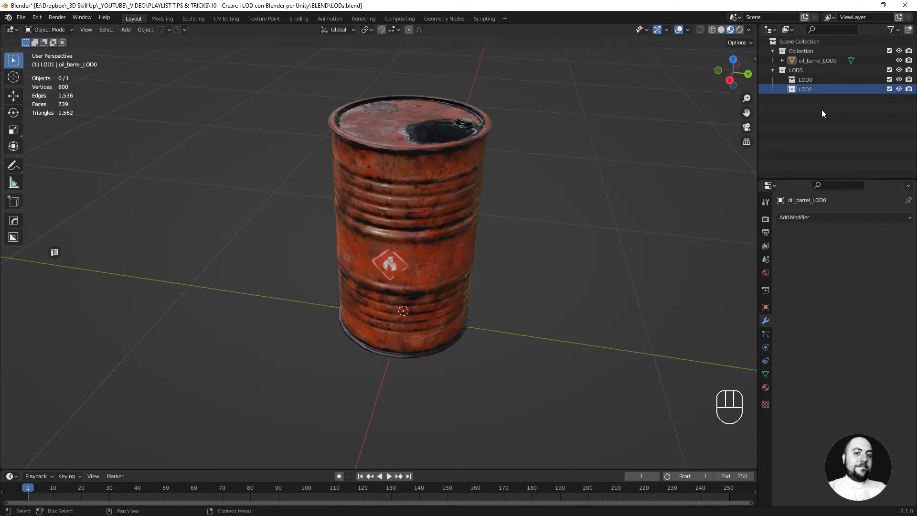
left_click(908, 30)
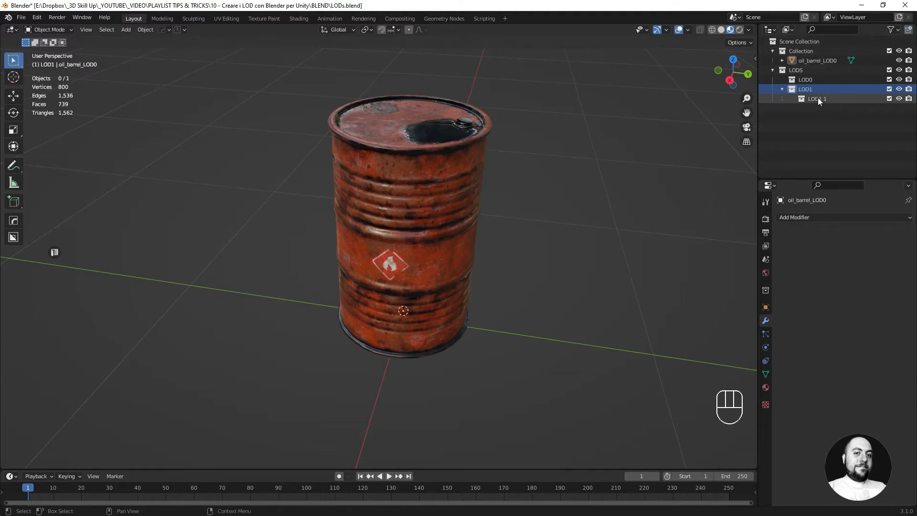
left_click(818, 99)
key("Delete")
Add a third sub-collection directly inside the LODS collection and name it LOD2
left_click(794, 71)
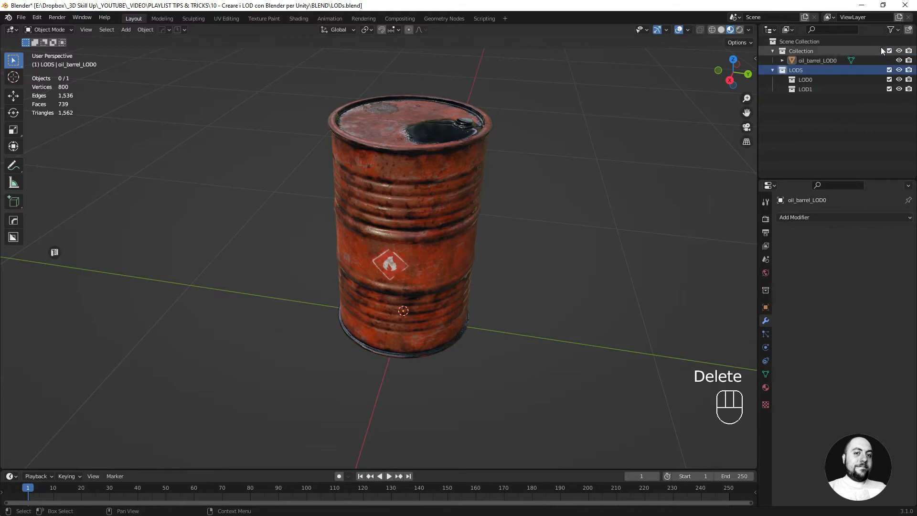
left_click(909, 30)
left_click(812, 98)
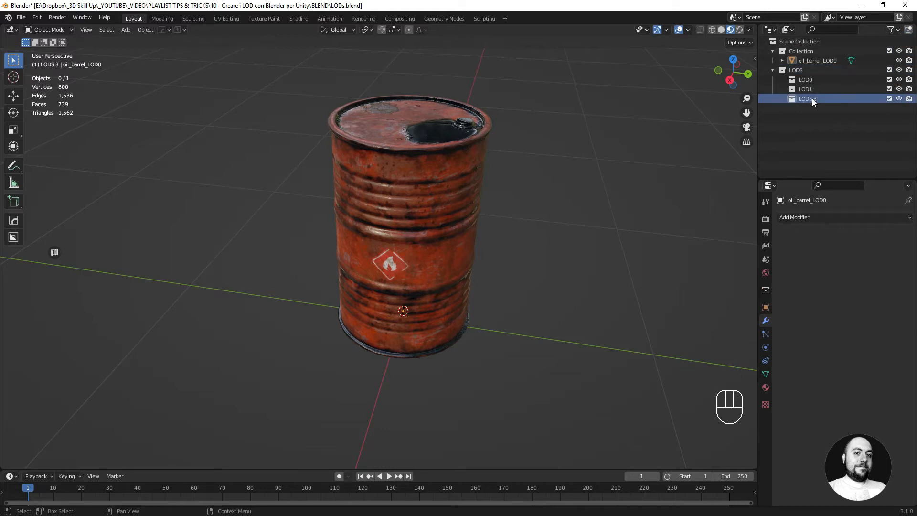
key("F2")
type("LOD2")
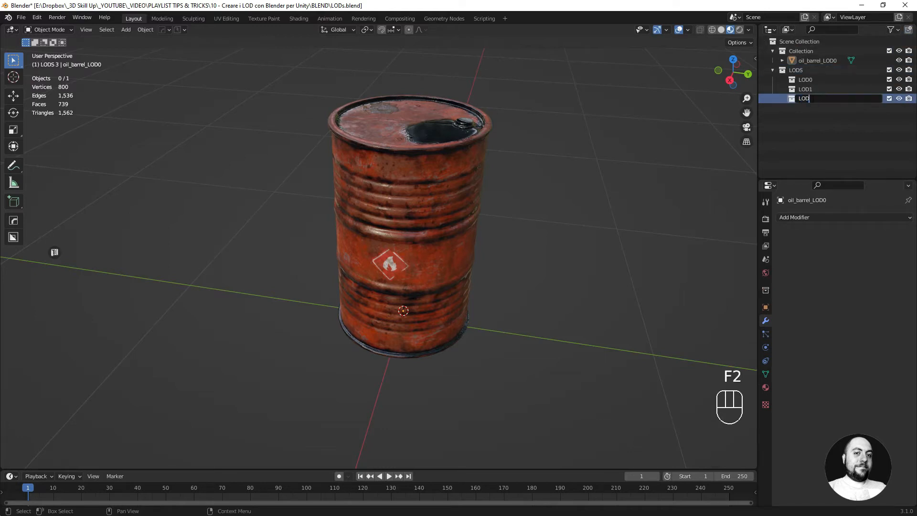
key("Return")
Add a fourth sub-collection directly inside the LODS collection and name it LOD3
left_click(811, 70)
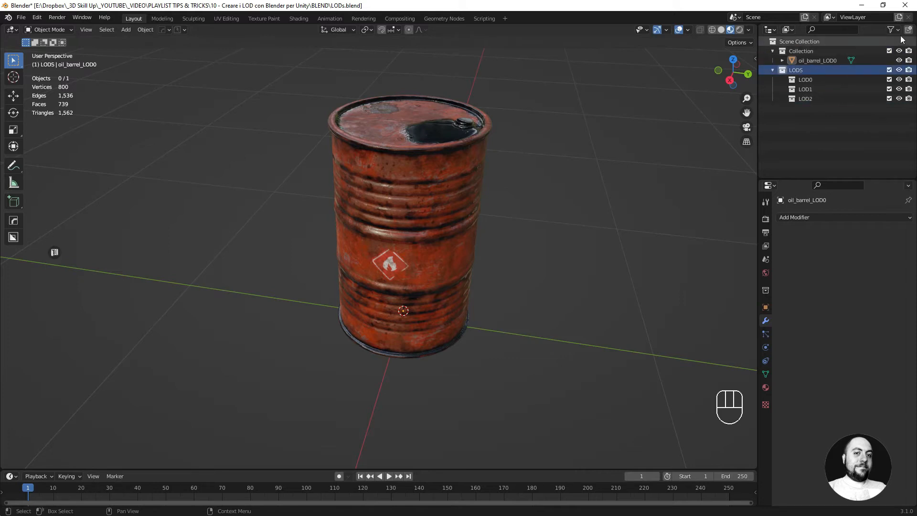
left_click(908, 30)
left_click(810, 109)
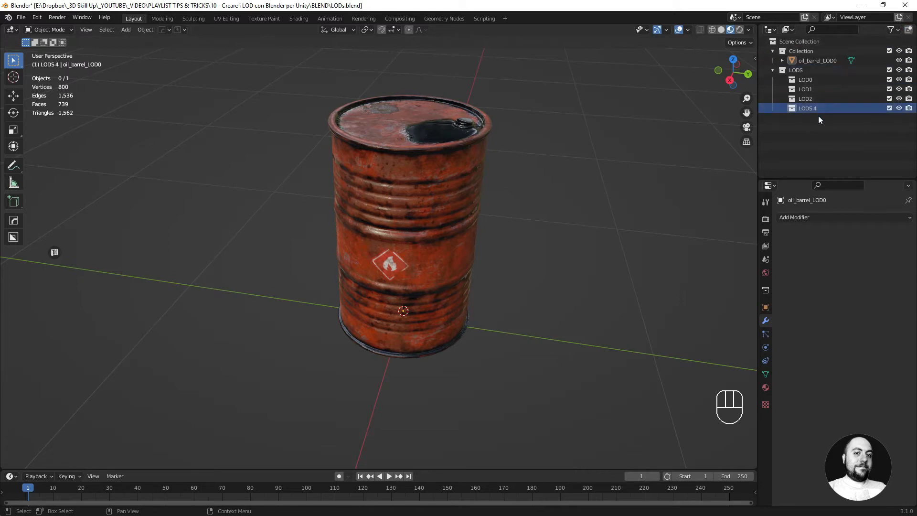
key("F2")
type("LOD3")
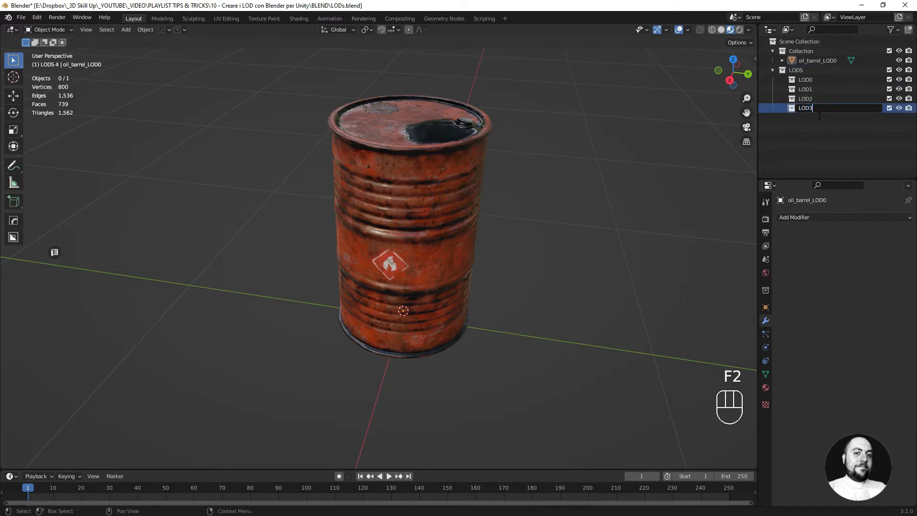
key("Return")
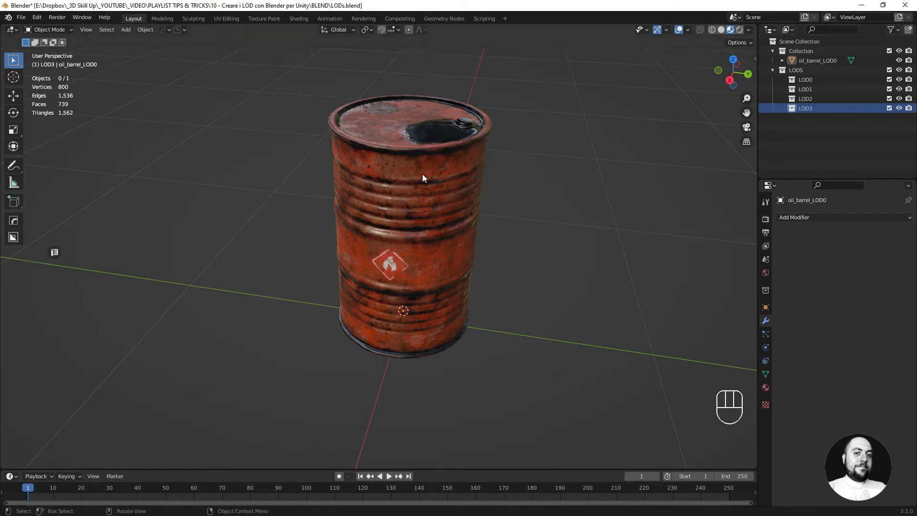
Move the oil_barrel_LOD0 object into the LOD0 collection inside LODS
left_click(423, 176)
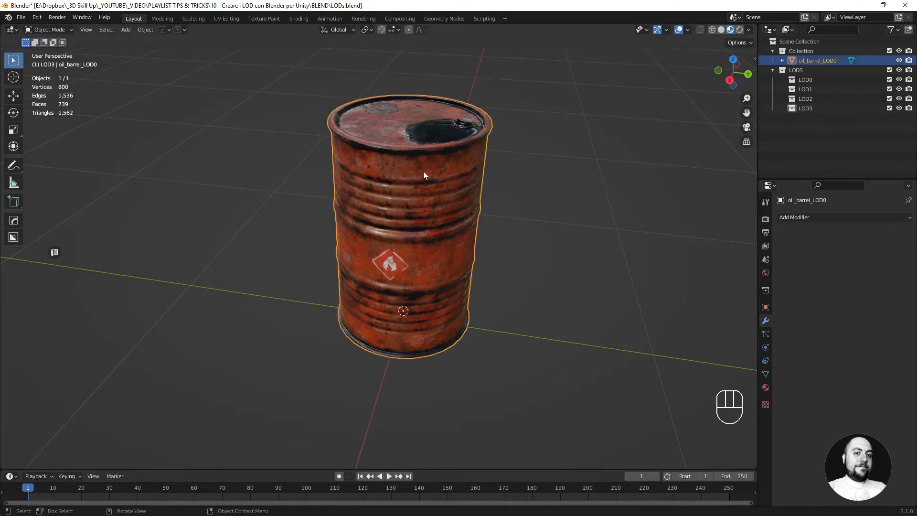
key("m")
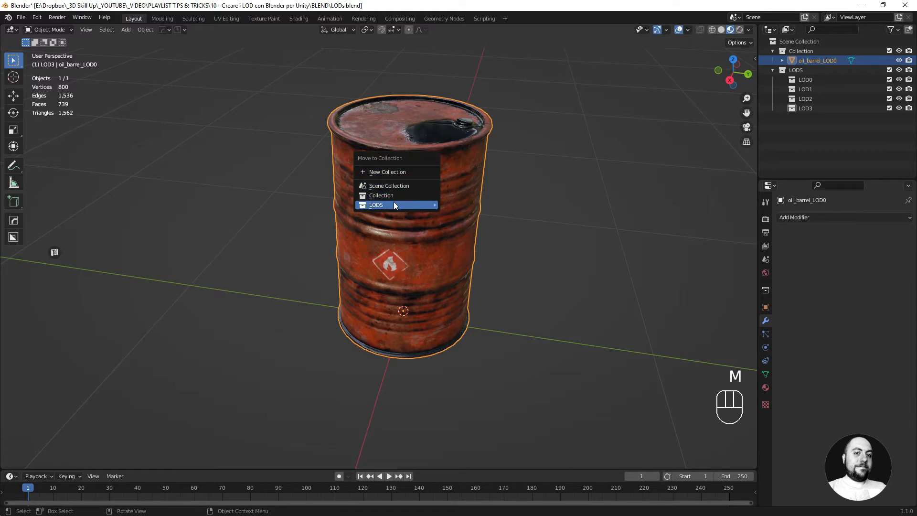
mouse_move(391, 206)
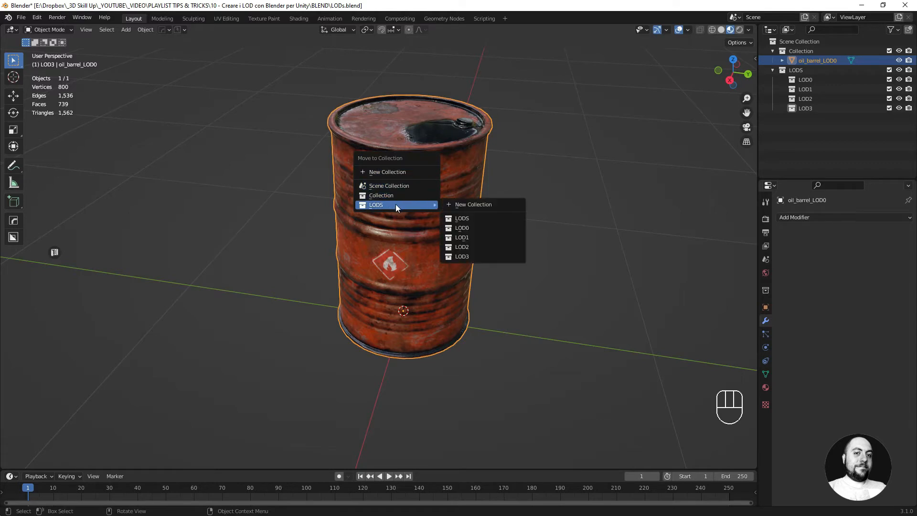
left_click(460, 228)
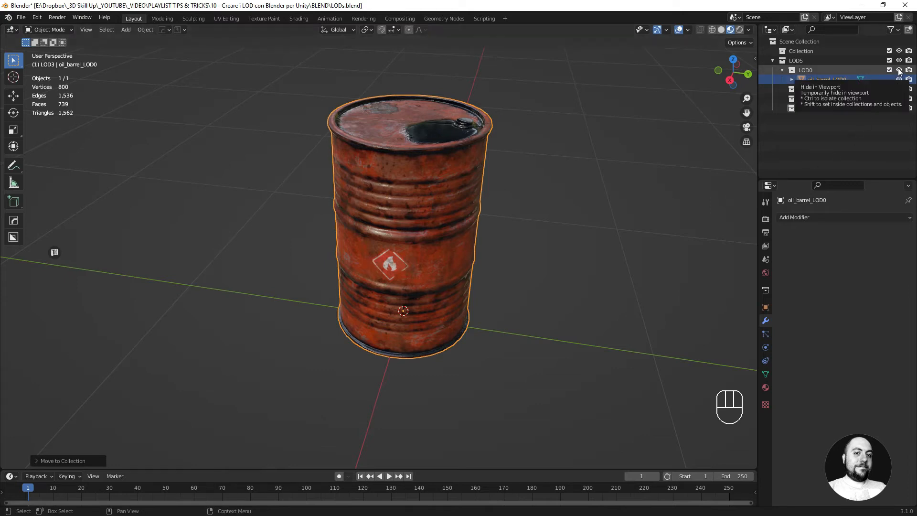
Duplicate the oil barrel in place and move the copy into the LOD1 collection
key("shift")
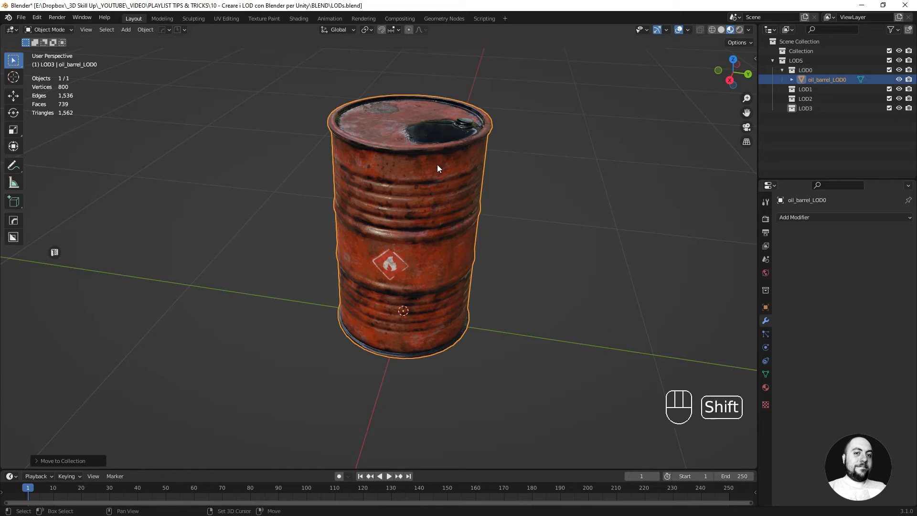
key("shift+d")
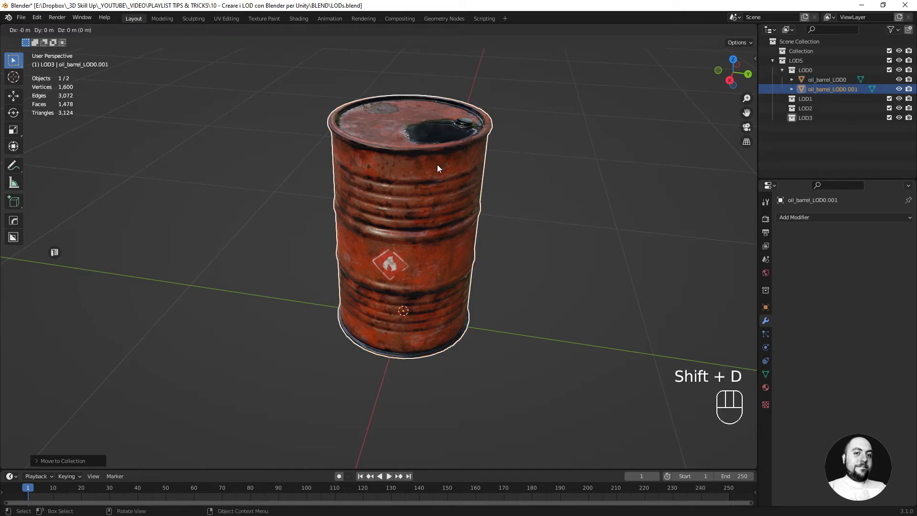
key("Return")
key("m")
mouse_move(437, 164)
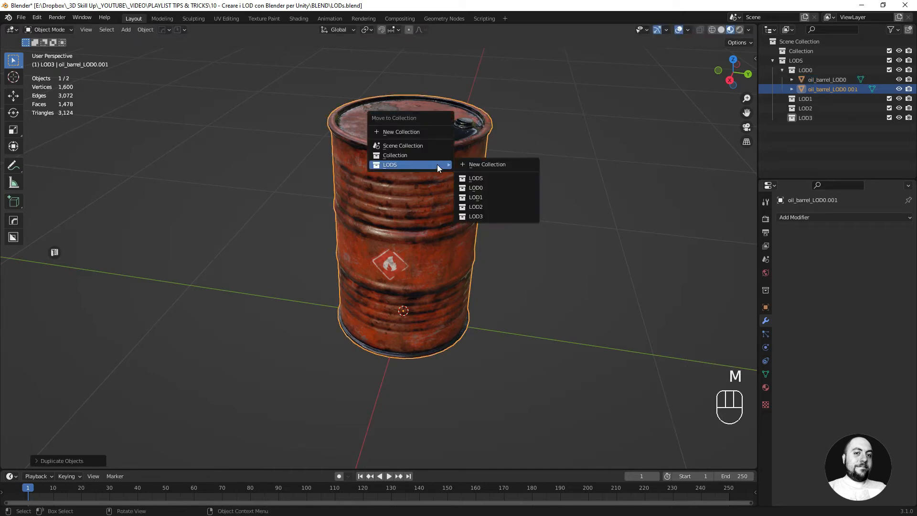
left_click(481, 196)
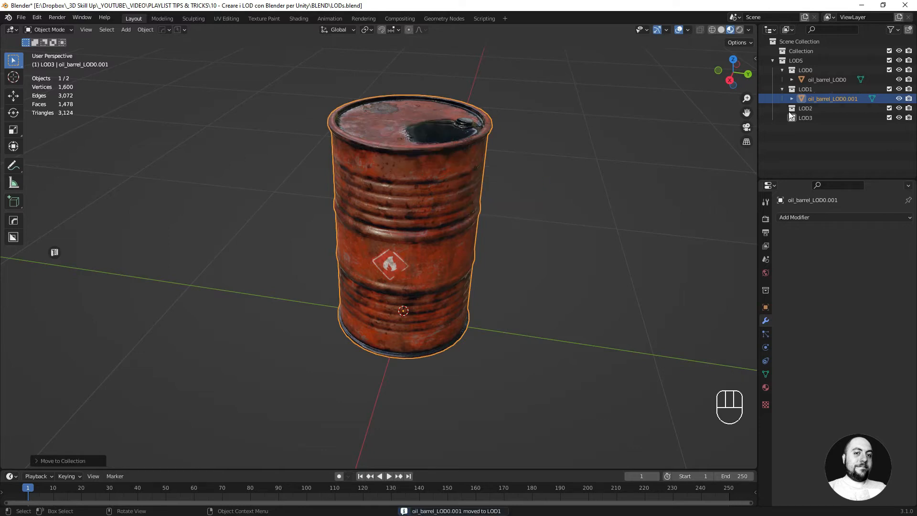
Hide the LOD0 collection in the viewport and add a Decimate modifier with a ratio of 0.6 to the barrel copy in LOD1
left_click(899, 70)
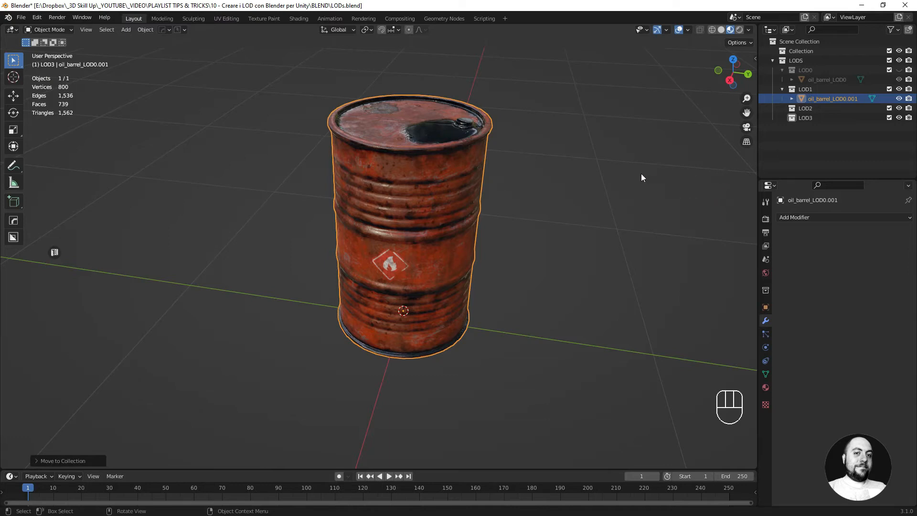
left_click(792, 218)
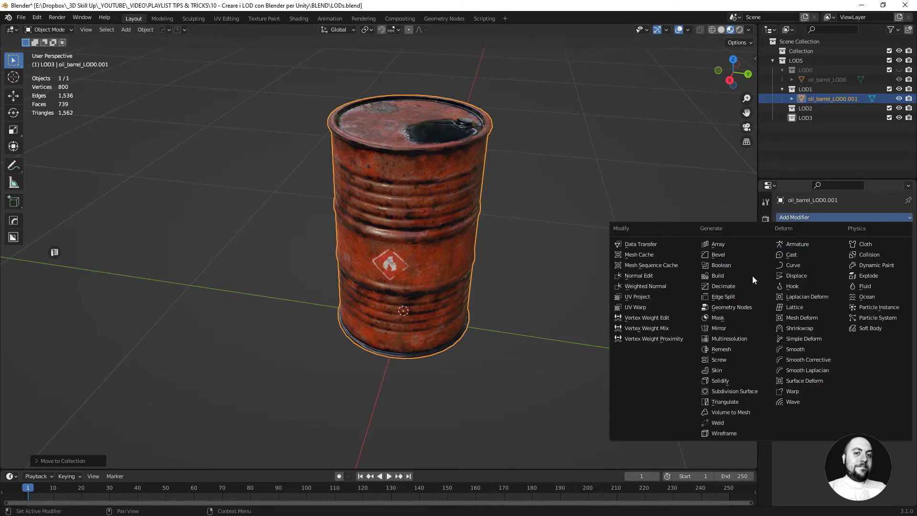
left_click(737, 284)
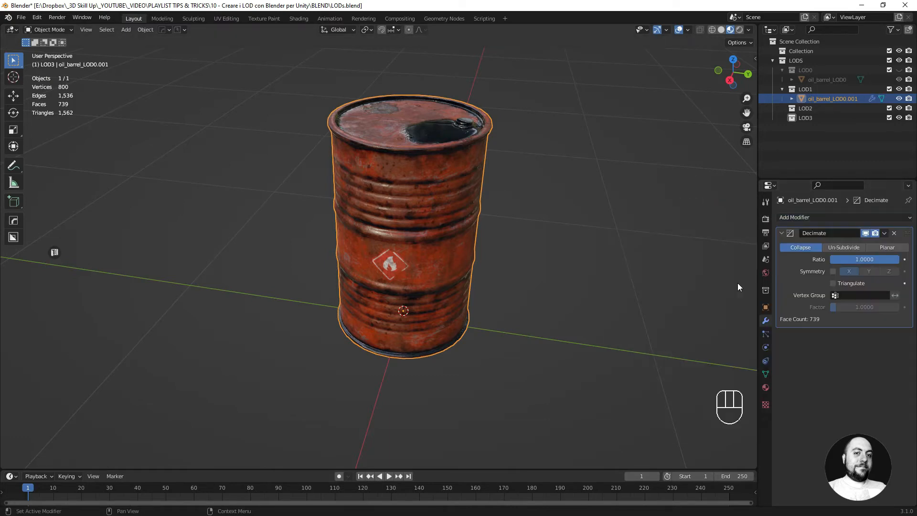
left_click(858, 258)
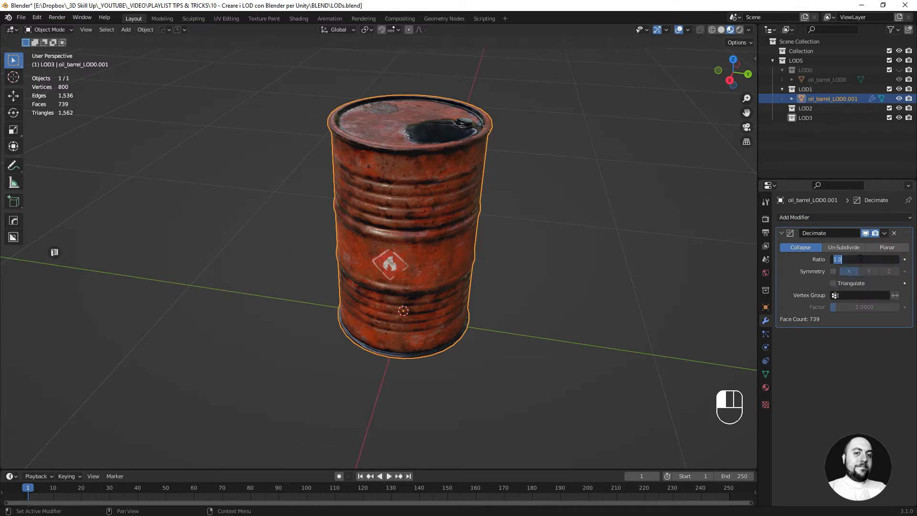
type("0.6")
key("Return")
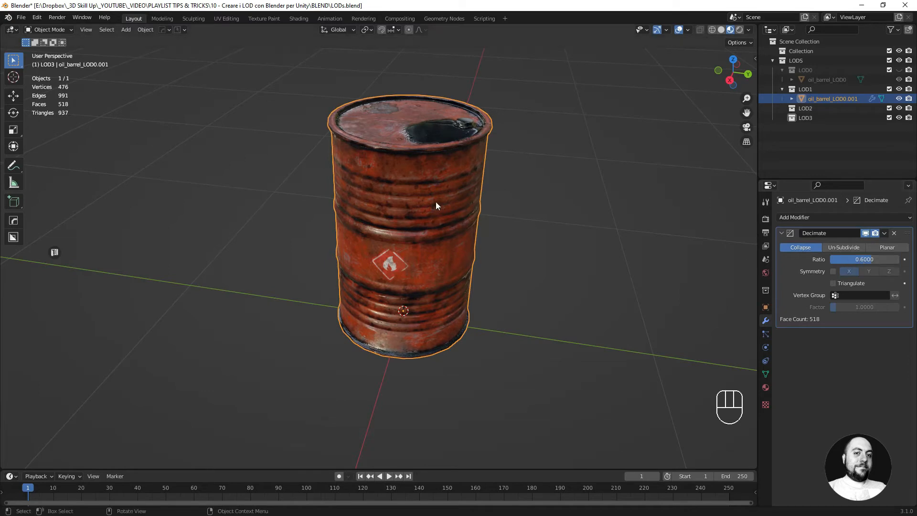
Add a Weighted Normal modifier with Keep Sharp enabled to the LOD1 barrel and save the file
mouse_move(414, 332)
middle_mouse_down()
mouse_move(420, 322)
mouse_move(412, 325)
middle_mouse_up()
middle_click_drag(371, 280, 411, 277)
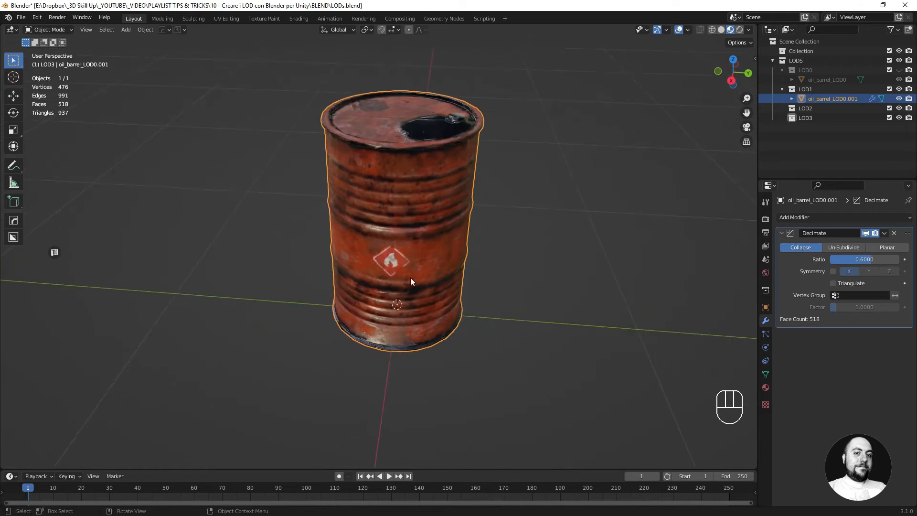
left_click(786, 218)
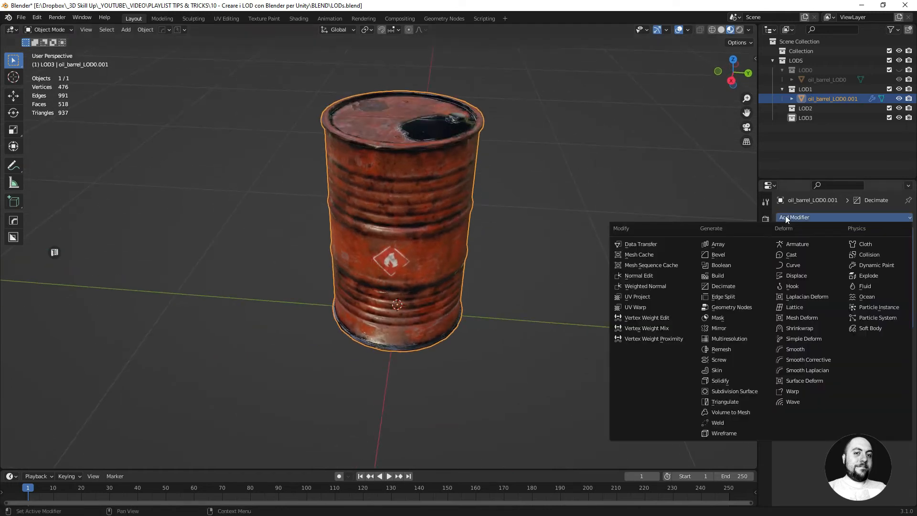
left_click(647, 285)
left_click(834, 386)
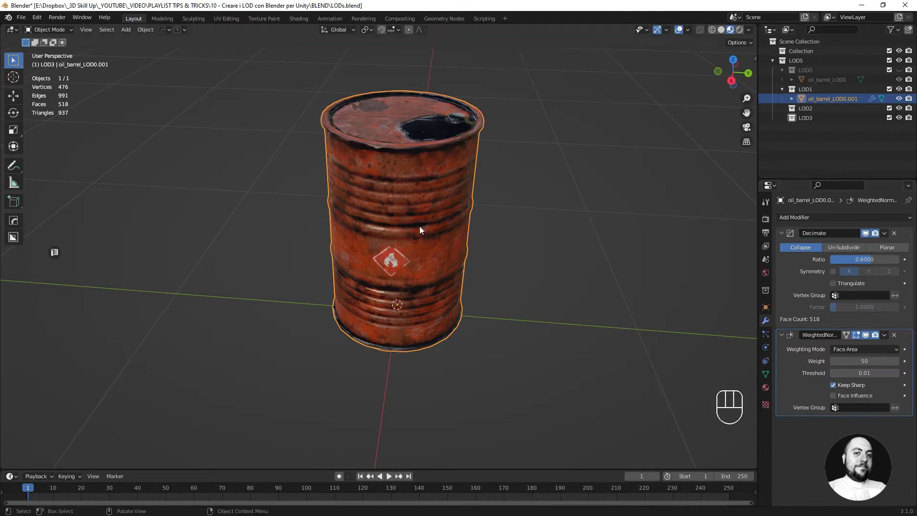
mouse_move(420, 226)
middle_mouse_down()
mouse_move(432, 222)
mouse_move(423, 216)
middle_mouse_up()
key("ctrl+s")
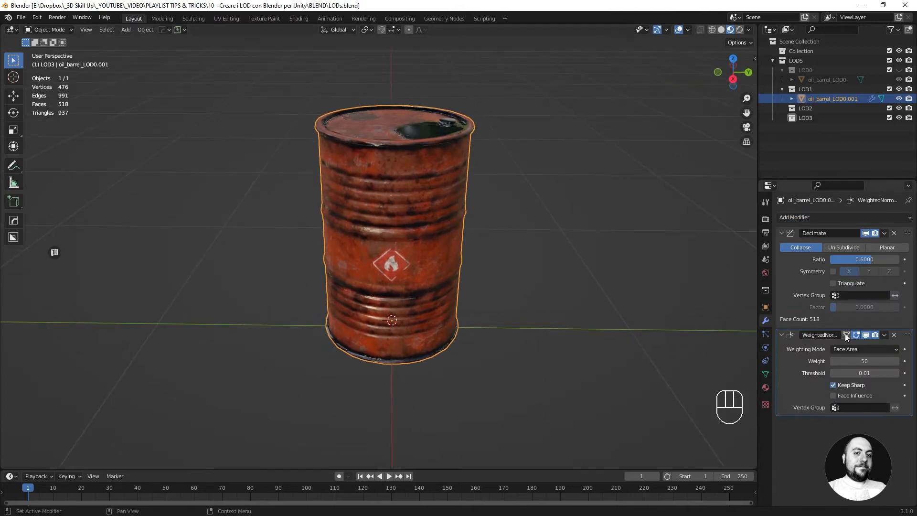
Toggle the viewport display of the LOD1 barrel's Weighted Normal modifier off and on to compare the shading
left_click(865, 335)
left_click(865, 335)
left_click(866, 335)
left_click(865, 335)
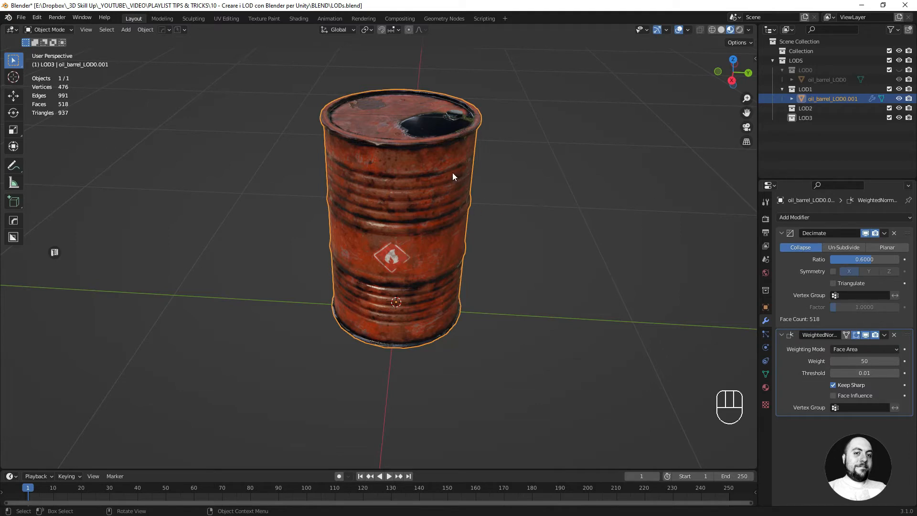
Duplicate the LOD1 barrel in place and move the copy into the LOD2 collection inside LODS
key("shift+d")
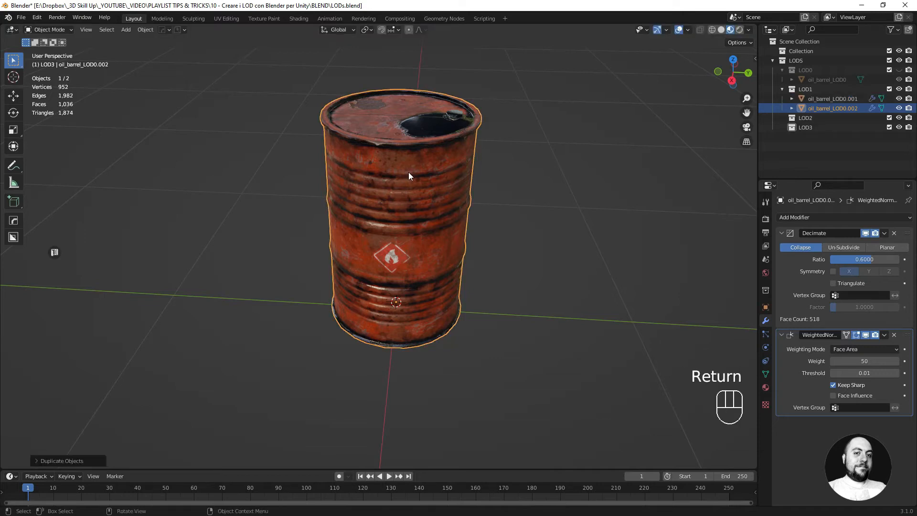
key("m")
mouse_move(409, 172)
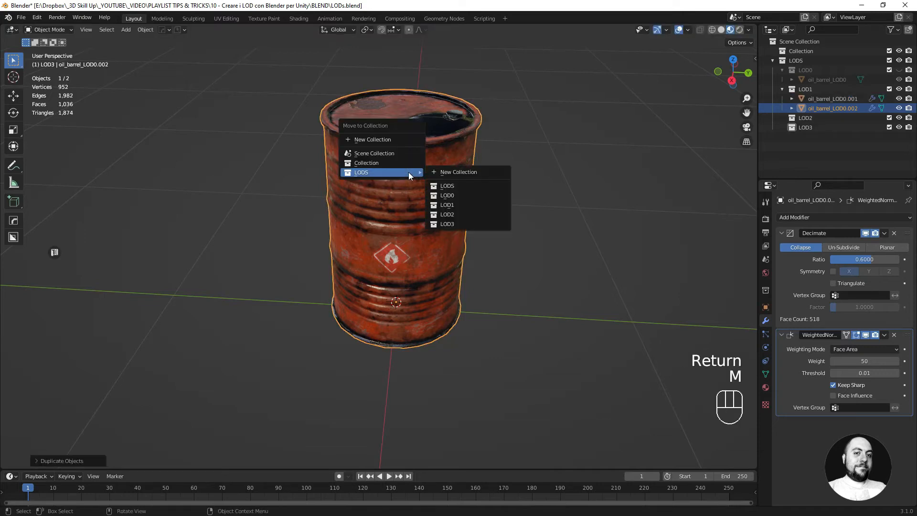
left_click(452, 214)
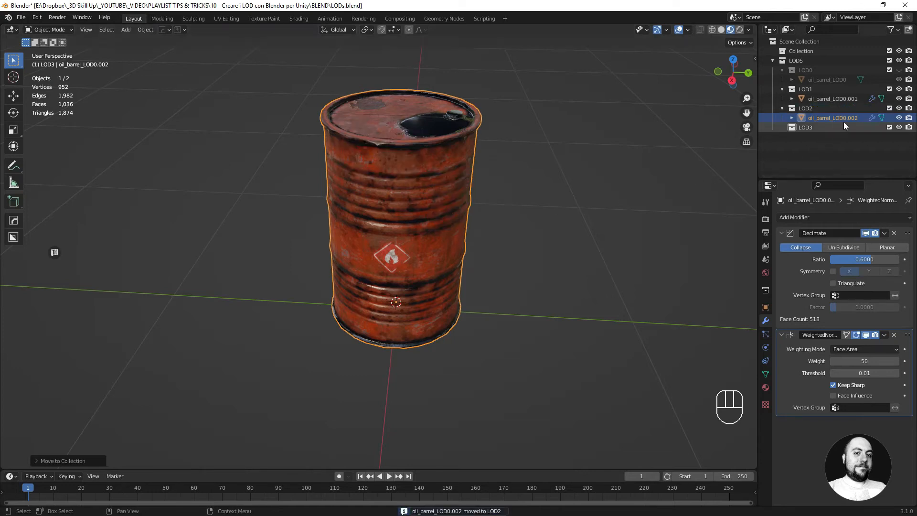
Rename the barrel in the LOD1 collection to oil_barrel_LOD1
left_click(844, 98)
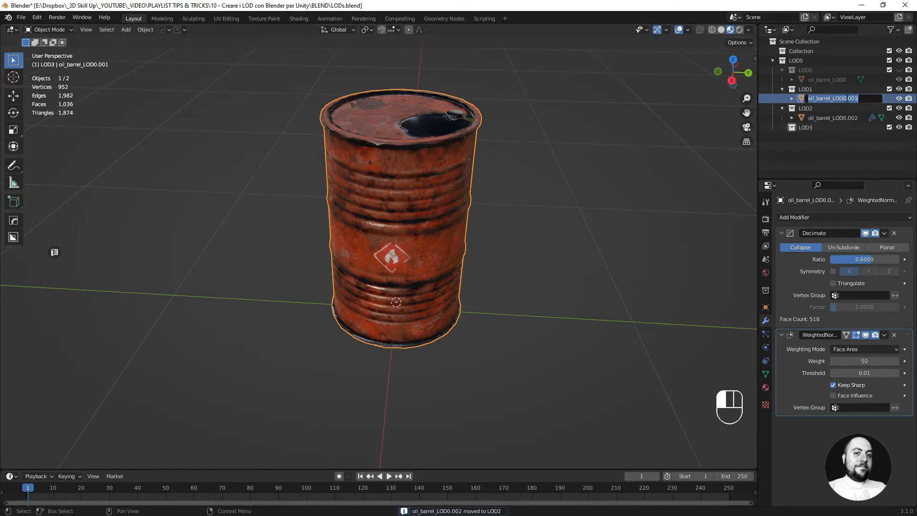
double_click(844, 99)
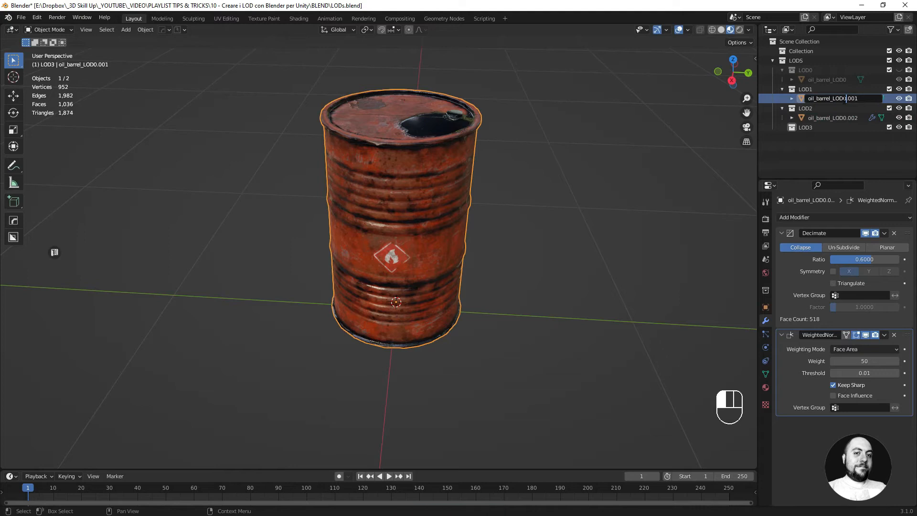
left_click_drag(843, 99, 865, 99)
type("1")
key("Return")
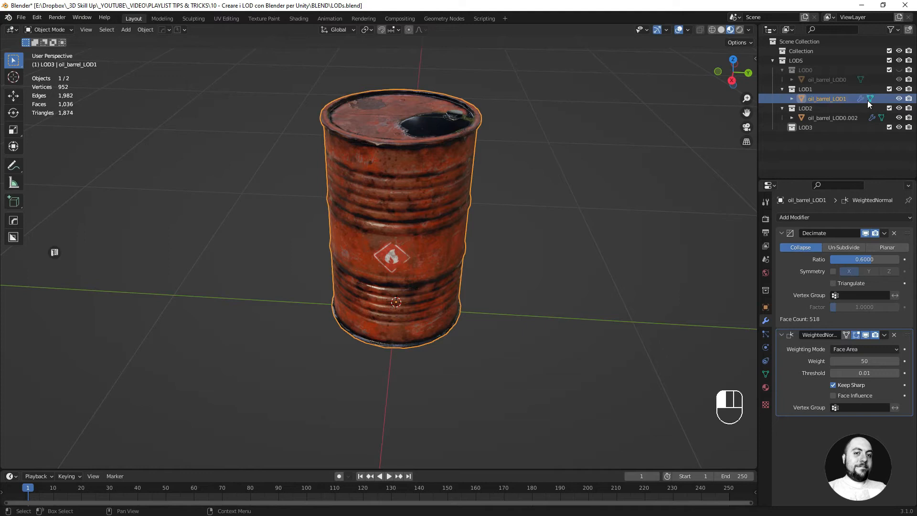
Rename the barrel in the LOD2 collection to oil_barrel_LOD2
left_click(850, 119)
double_click(848, 118)
left_click(844, 118)
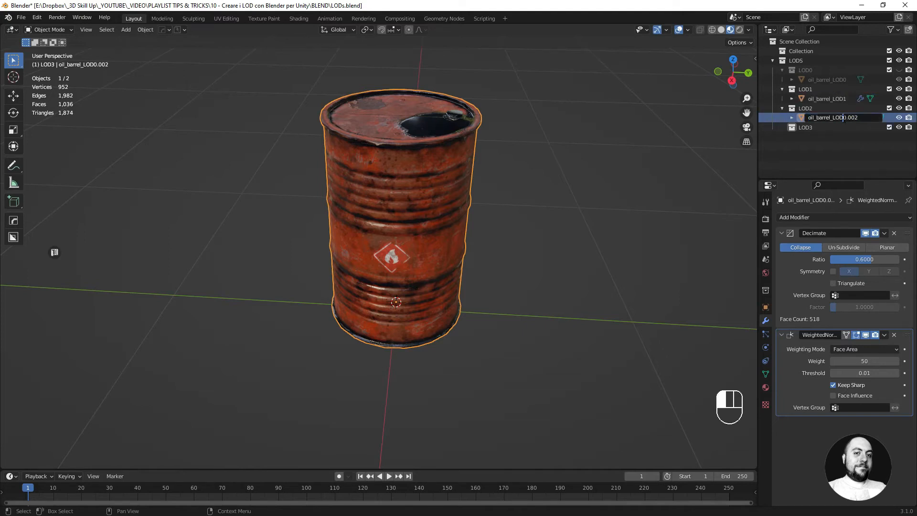
left_click_drag(843, 117, 858, 117)
type("2")
key("Return")
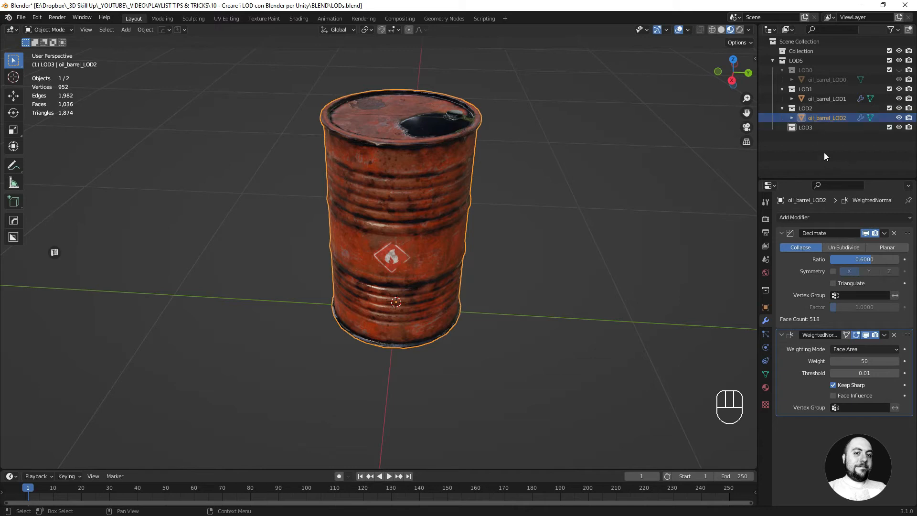
Set the Decimate ratio of oil_barrel_LOD2 to 0.4
left_click(864, 259)
type("0.")
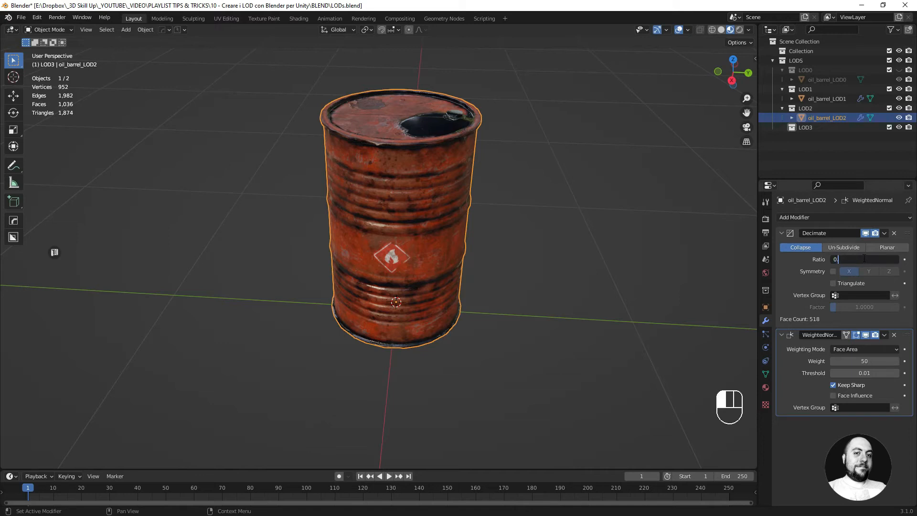
type("4")
key("Return")
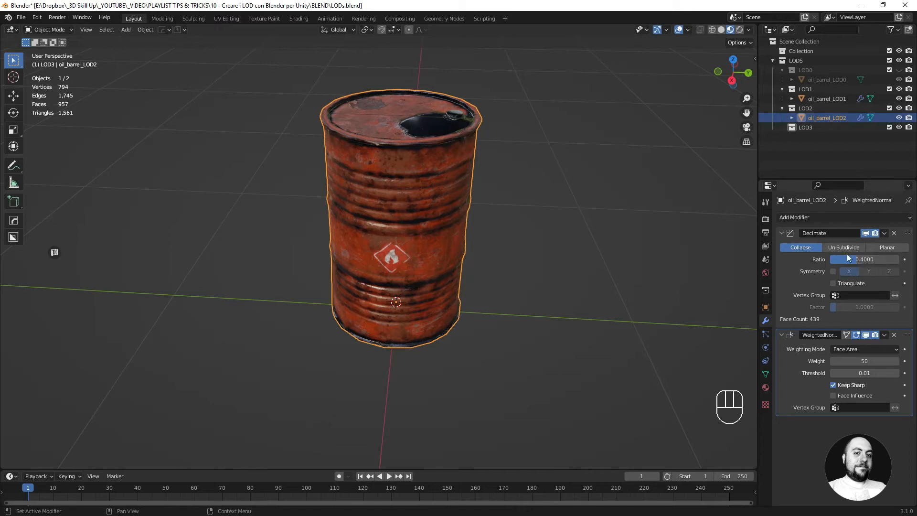
Duplicate oil_barrel_LOD2 in place and move the copy into the LOD3 collection inside LODS
key("shift+d")
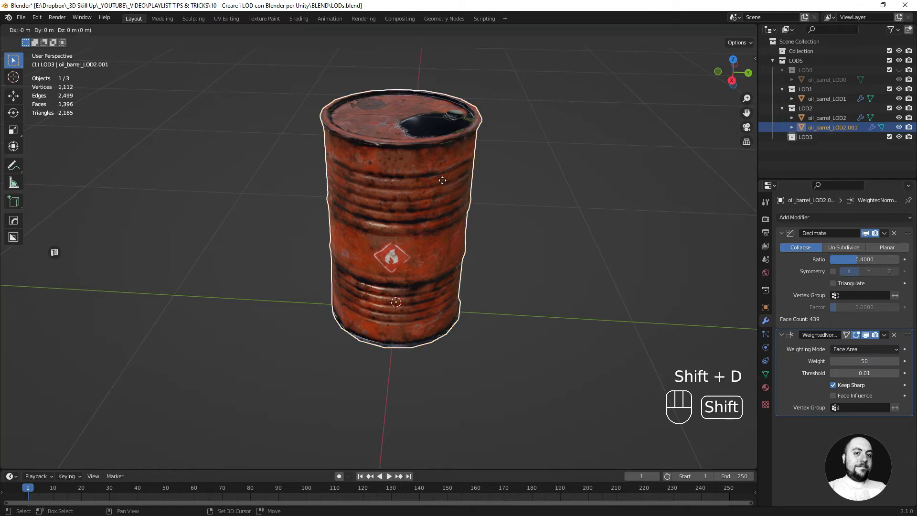
key("Return")
key("m")
mouse_move(443, 184)
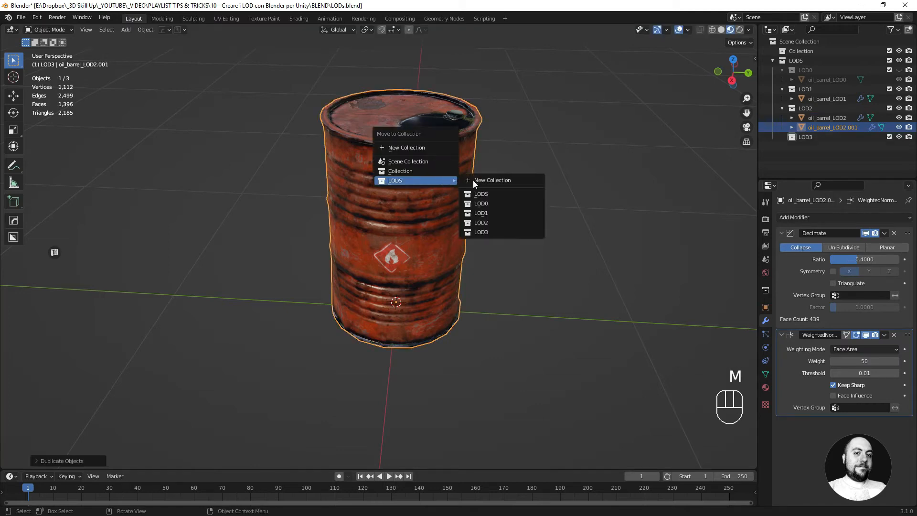
left_click(480, 231)
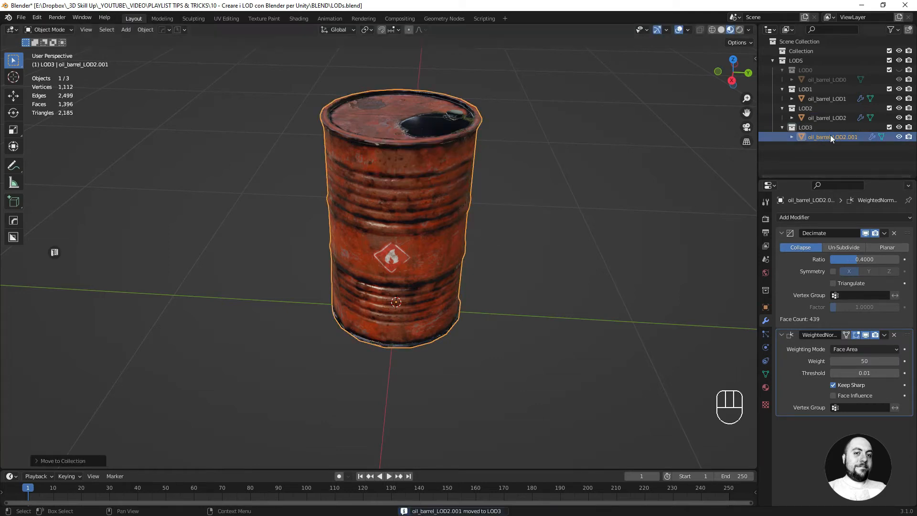
Rename the barrel in the LOD3 collection to oil_barrel_LOD3
double_click(842, 136)
left_click_drag(842, 136, 864, 138)
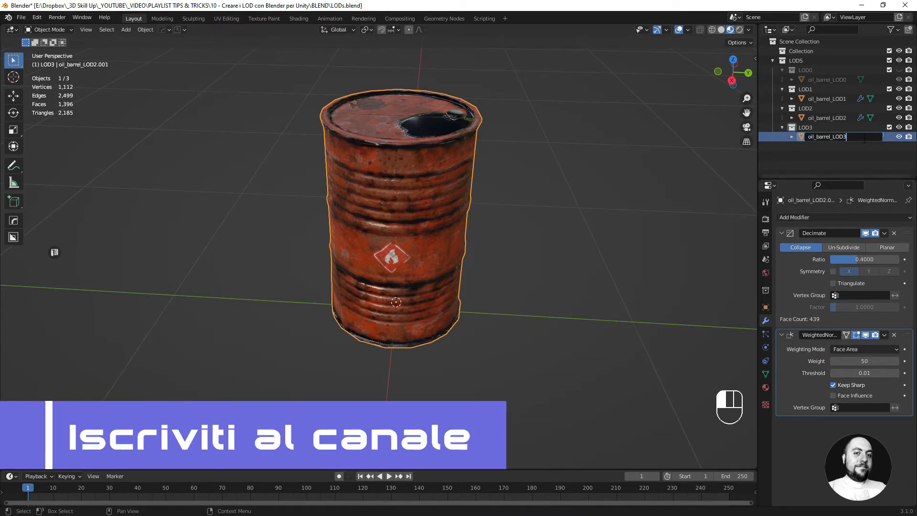
type("3")
key("Return")
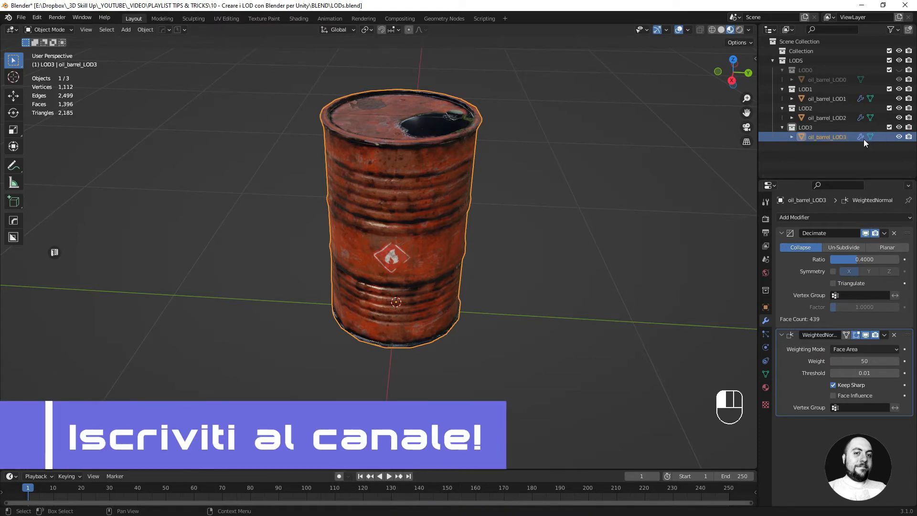
Set the Decimate ratio of oil_barrel_LOD3 to 0.1
left_click(855, 258)
type("0.1")
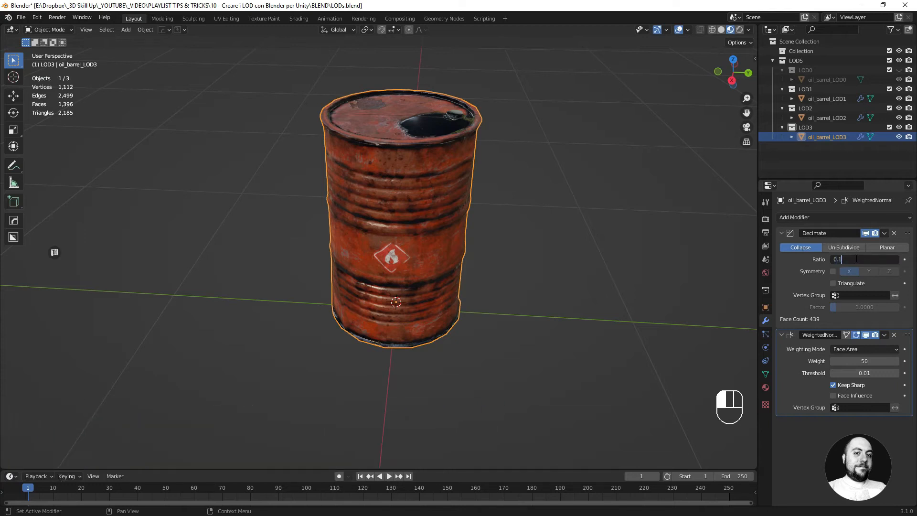
key("Return")
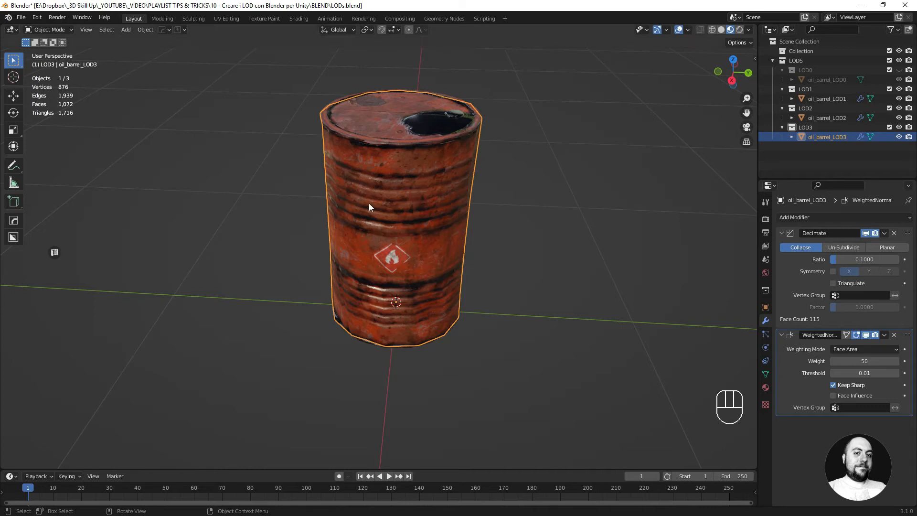
Examine the overlapping decimated barrels from a distance and up close, focusing on the lid and its small cap
middle_click_drag(369, 203, 430, 178)
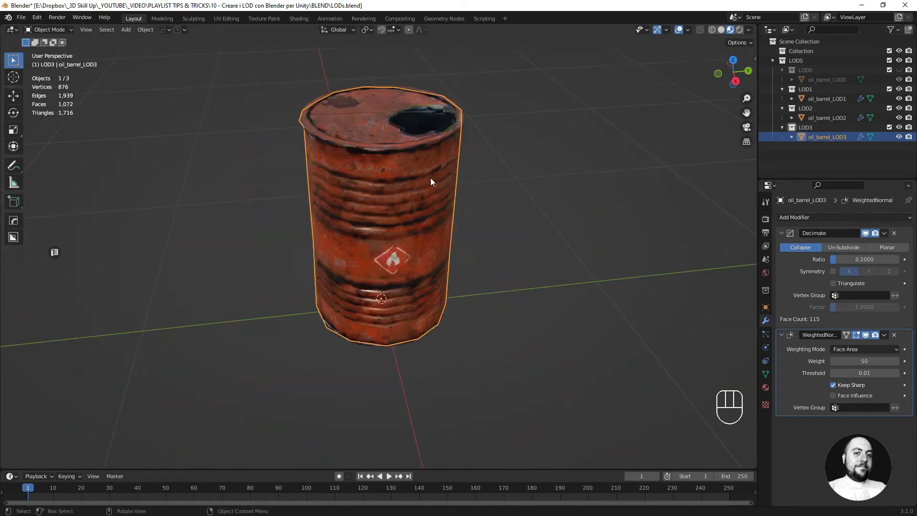
scroll(431, 183, "down", 10)
middle_click_drag(440, 224, 400, 274, "shift")
scroll(452, 193, "down", 3)
key("a")
key("a")
scroll(403, 237, "up", 5)
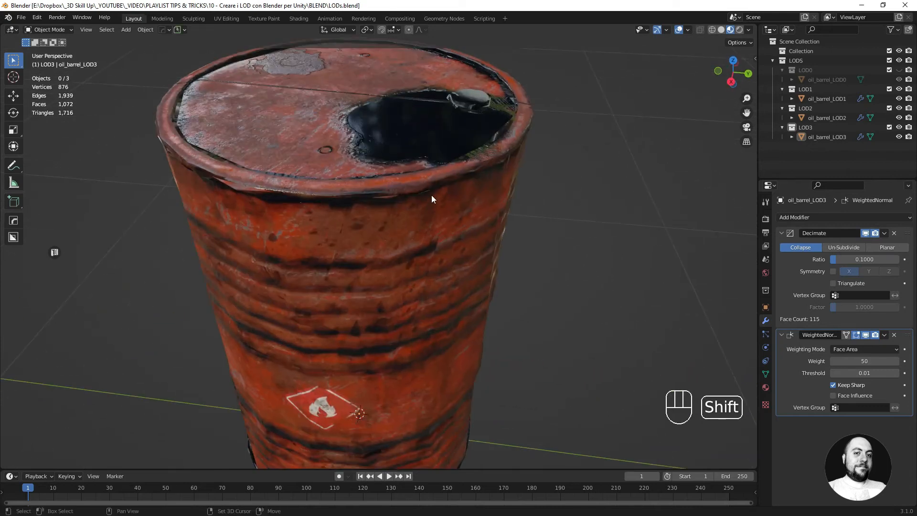
middle_click_drag(432, 194, 384, 245, "shift")
scroll(421, 277, "down", 3)
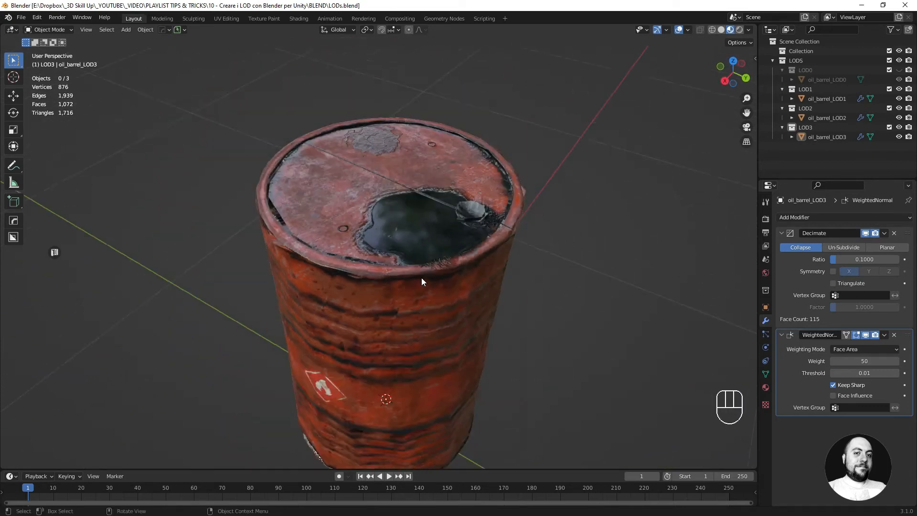
middle_click_drag(421, 277, 417, 352)
scroll(432, 231, "up", 2)
scroll(431, 231, "up", 3)
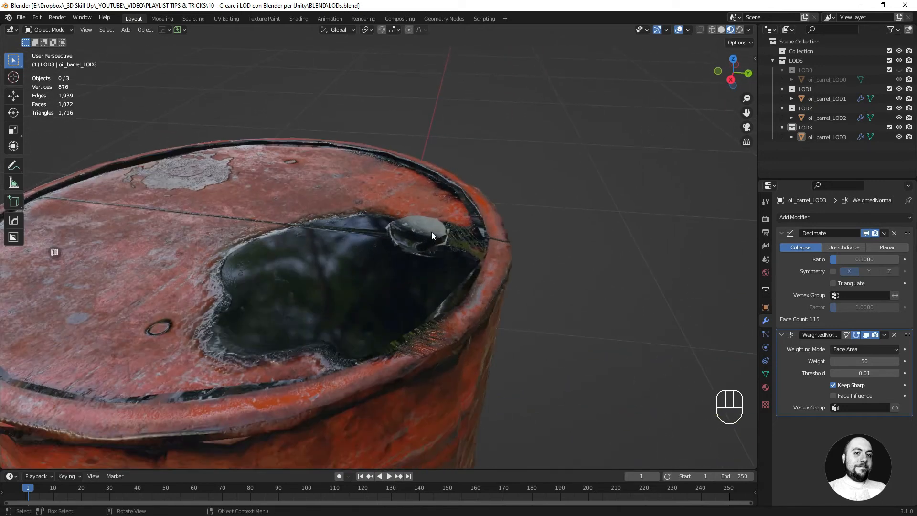
Hide the LOD1 and LOD2 collections in the viewport to isolate the LOD3 barrel
left_click(443, 262)
key("Tab")
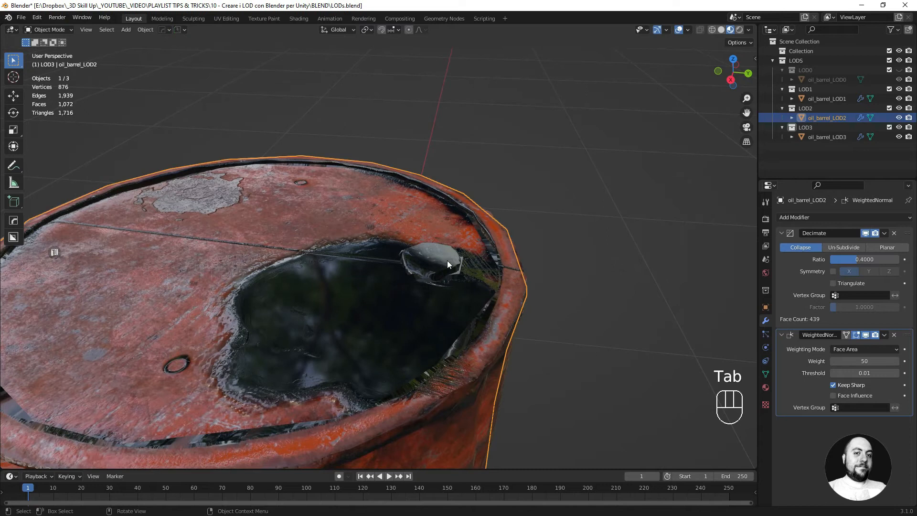
left_click(816, 136)
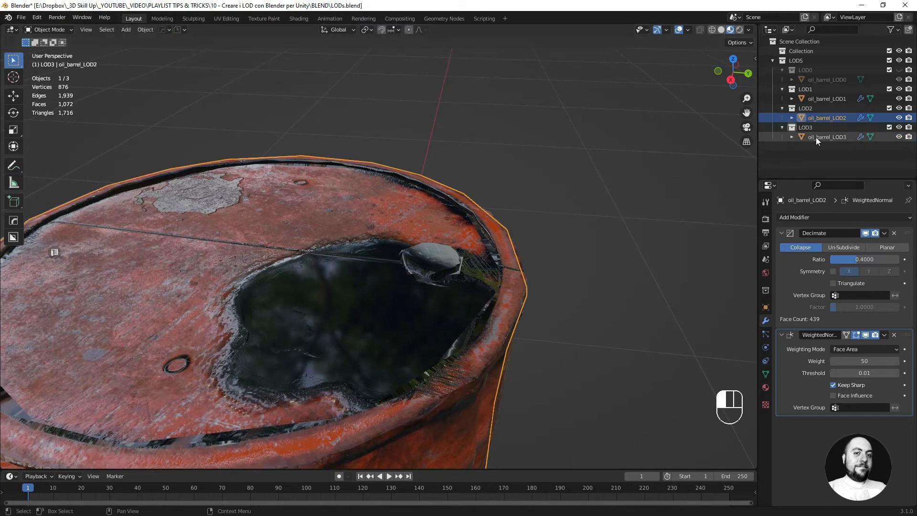
left_click(448, 269)
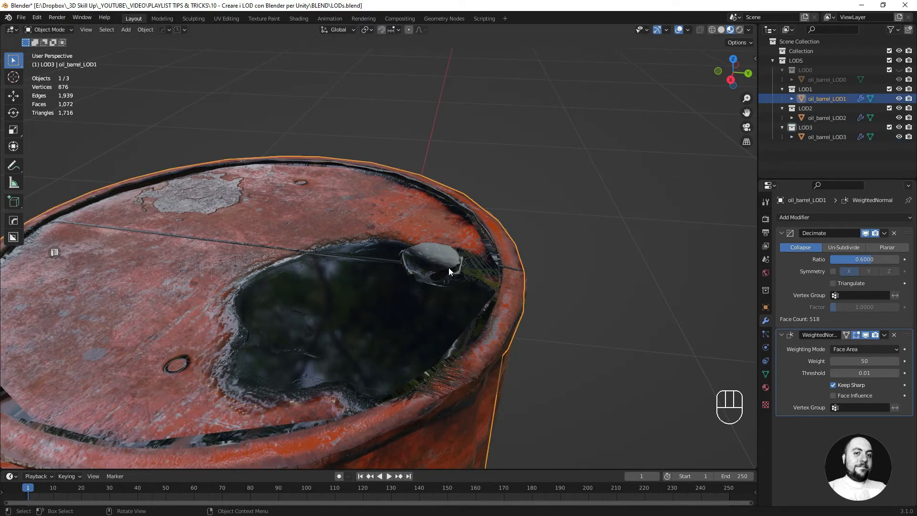
left_click(899, 90)
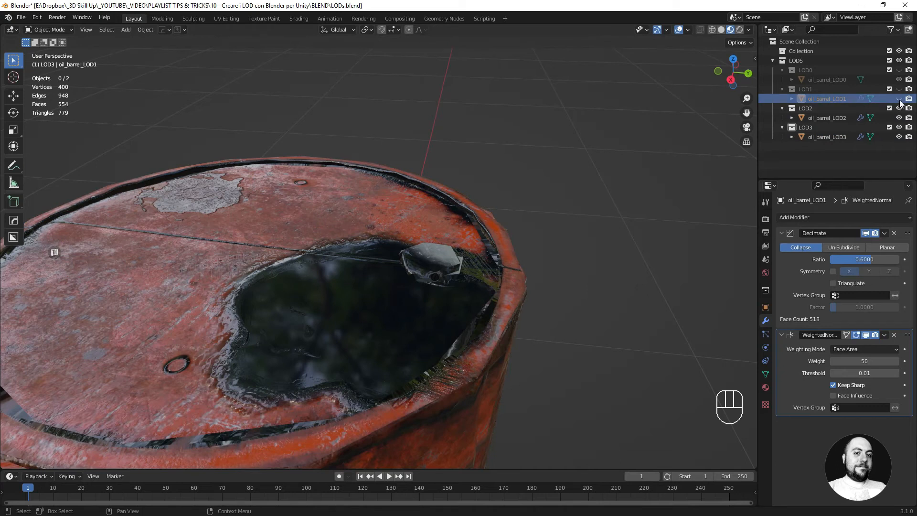
left_click(899, 108)
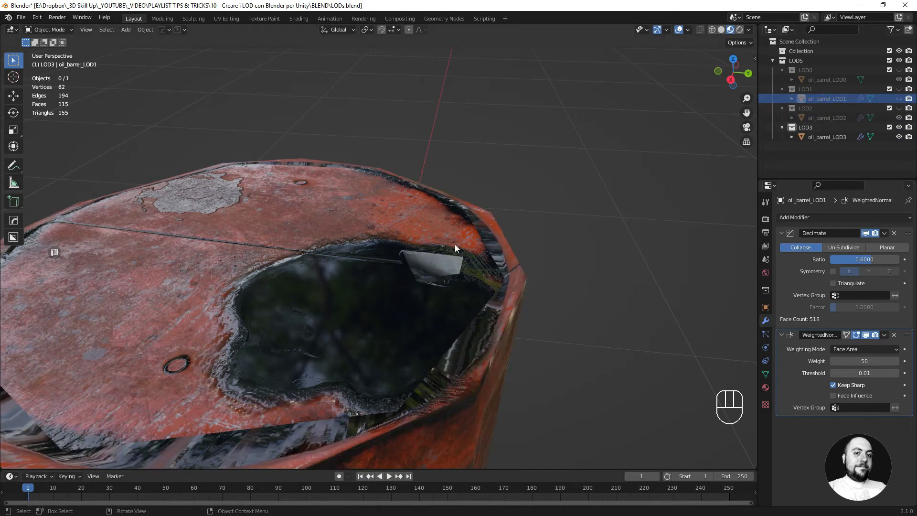
Enter Edit Mode on oil_barrel_LOD3 with the small cap on its lid in close view
scroll(450, 266, "down", 4)
middle_click_drag(448, 268, 443, 234, "shift")
scroll(443, 233, "up", 2)
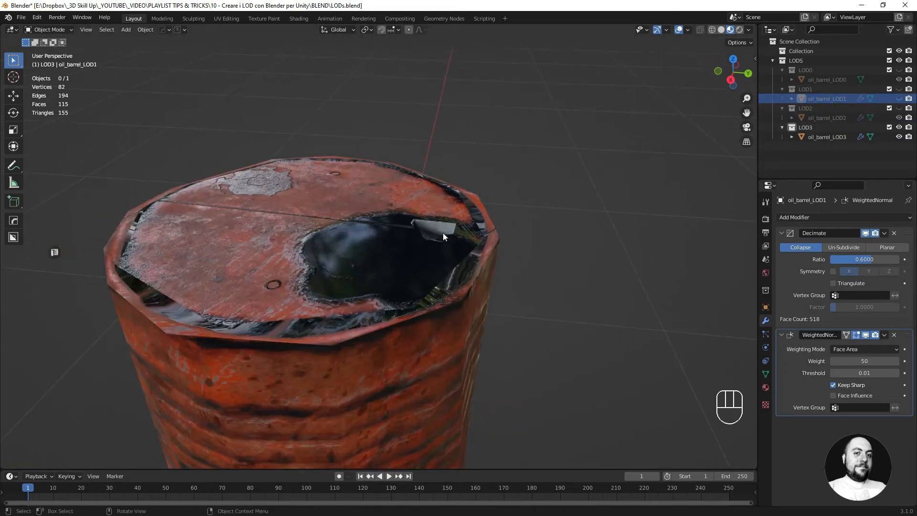
left_click(443, 233)
key("Tab")
left_click(523, 232)
scroll(451, 239, "up", 3)
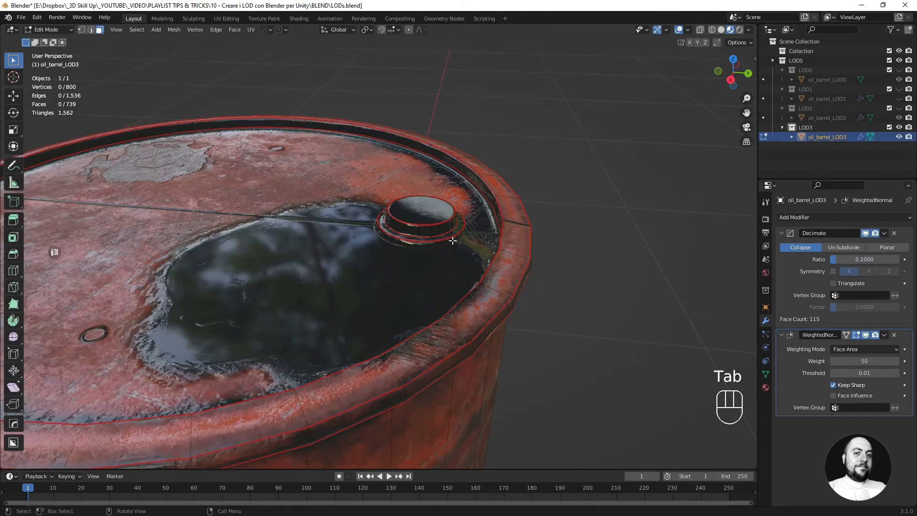
Delete all faces of the small cap on the LOD3 barrel's lid and return to Object Mode
left_click(432, 214)
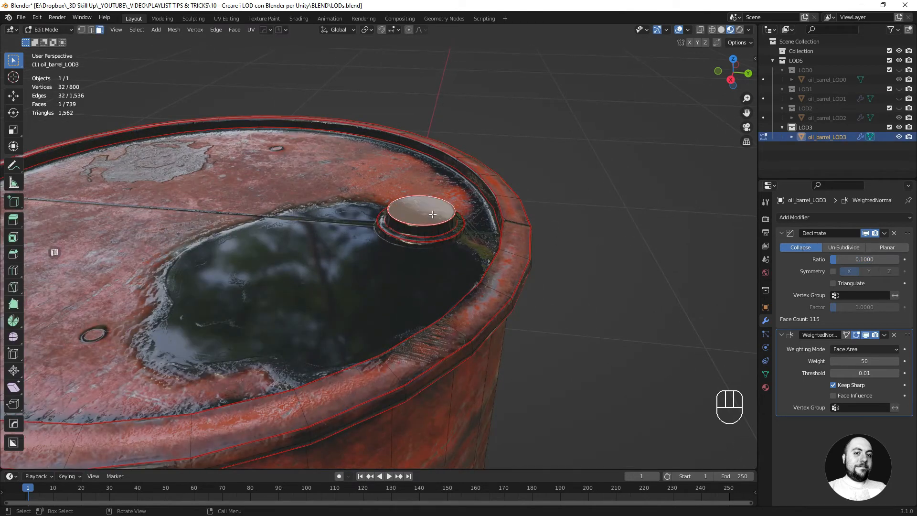
key("ctrl+KP_Add")
key("ctrl+KP_Add")
key("ctrl+KP_Add")
key("c")
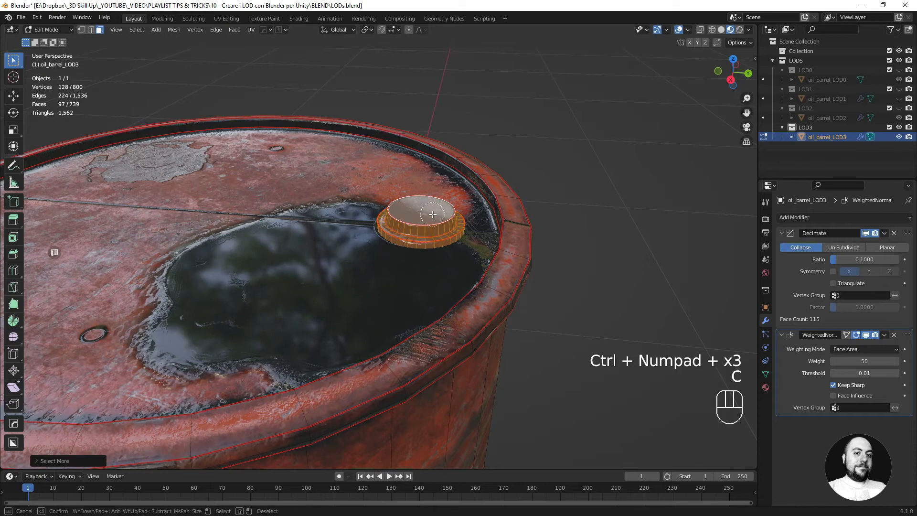
right_click(432, 215)
key("x")
left_click(429, 213)
scroll(433, 252, "down", 3)
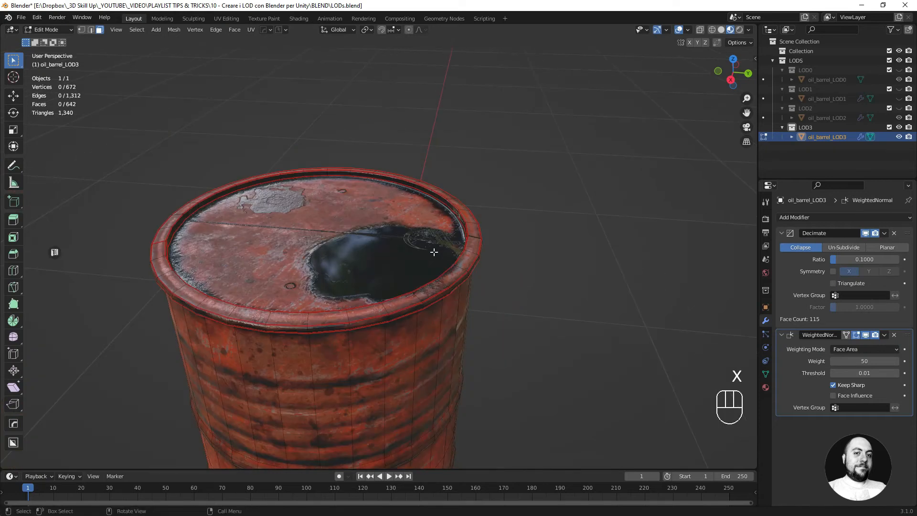
key("Tab")
Hide the LOD0 barrel and show the LOD1 barrel to compare the geometry statistics of the detail levels
mouse_move(435, 208)
middle_mouse_down()
mouse_move(430, 306)
mouse_move(451, 210)
middle_mouse_up()
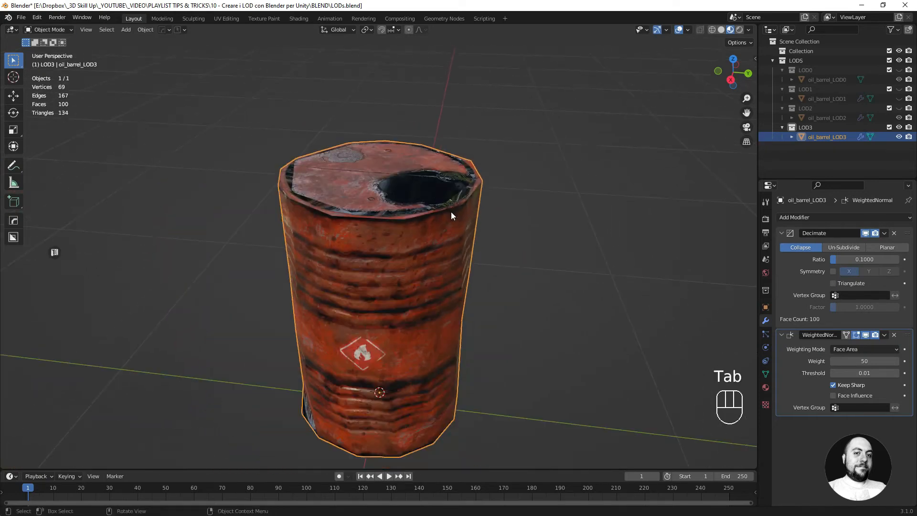
scroll(451, 211, "down", 3)
middle_click_drag(448, 266, 466, 202, "shift")
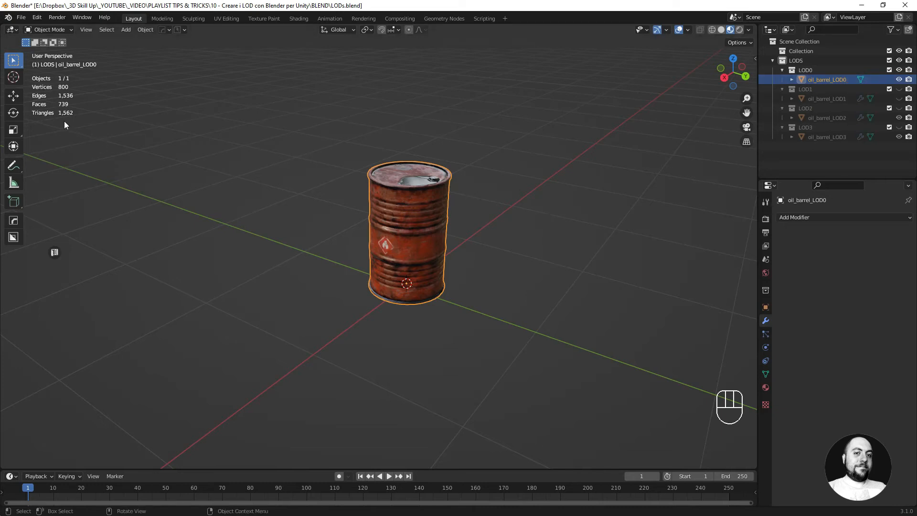
left_click(899, 80)
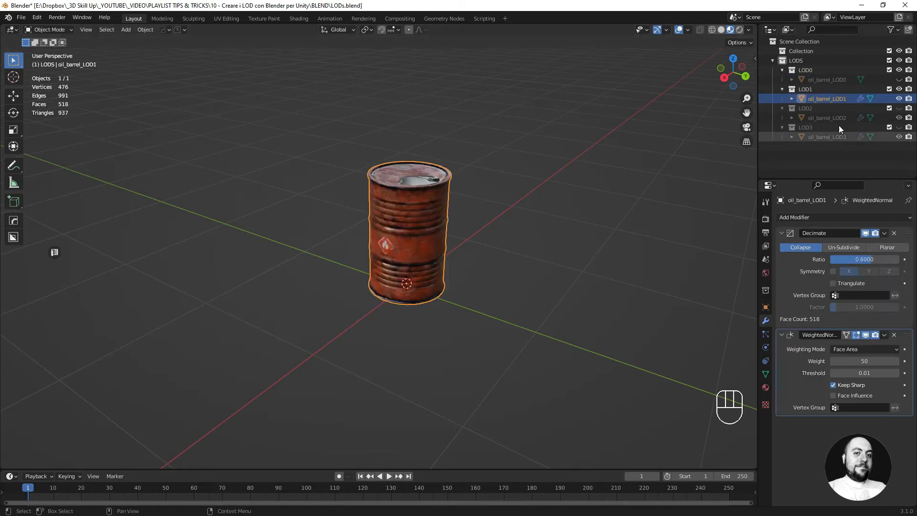
Isolate the LOD0 barrel and export it as lod0.fbx into a new folder named FBX Unity
left_click(898, 89)
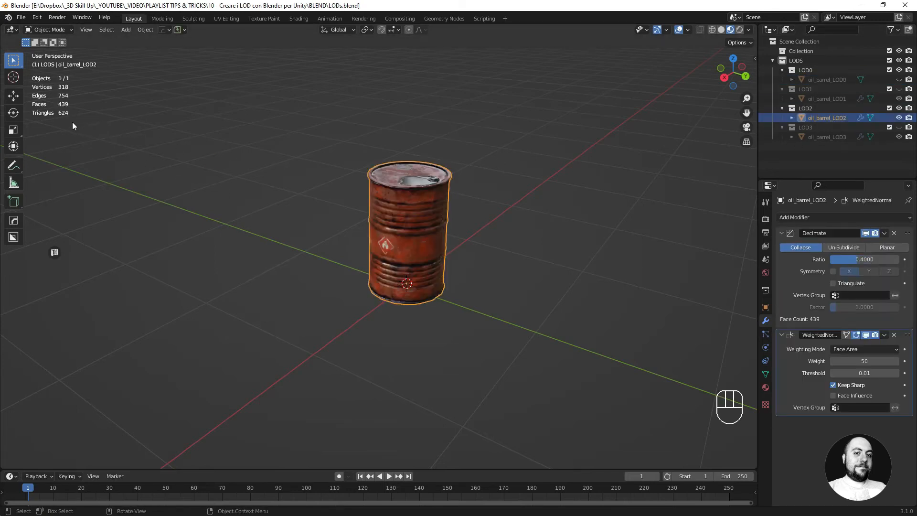
left_click(898, 117)
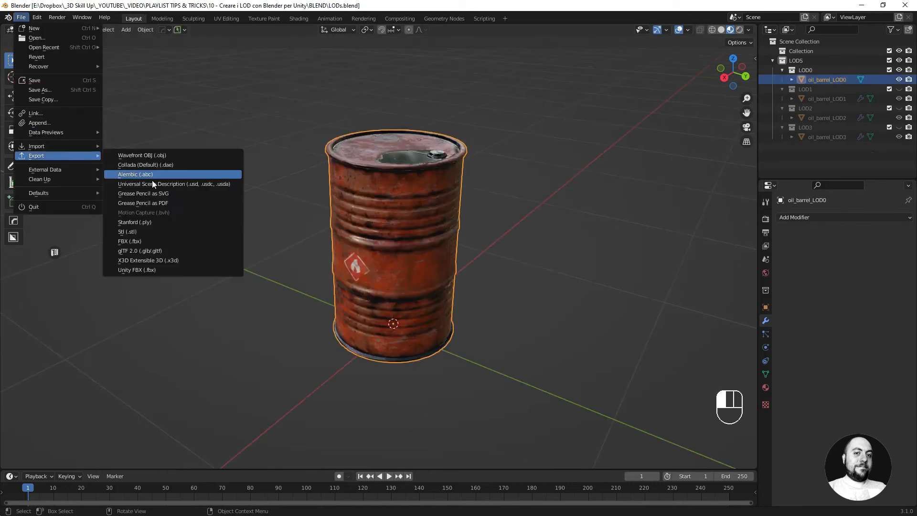
left_click(165, 174)
left_click(255, 99)
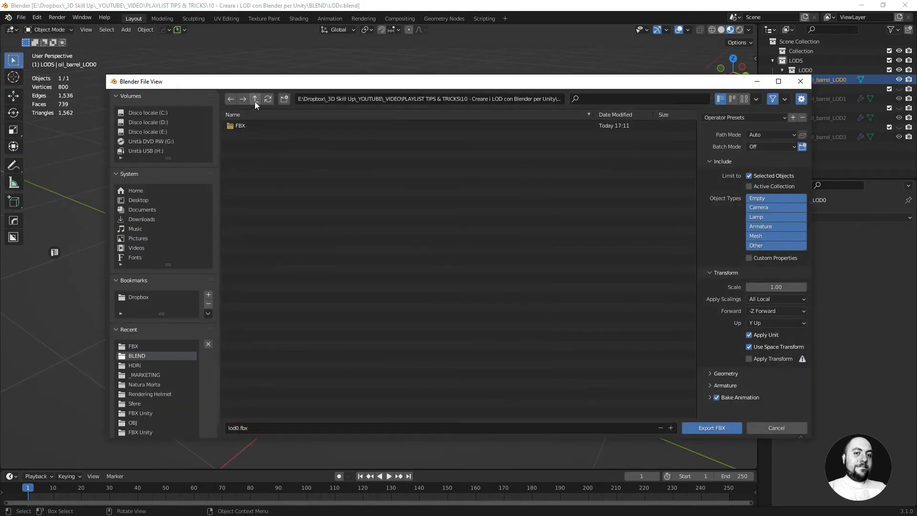
left_click(284, 99)
type("F")
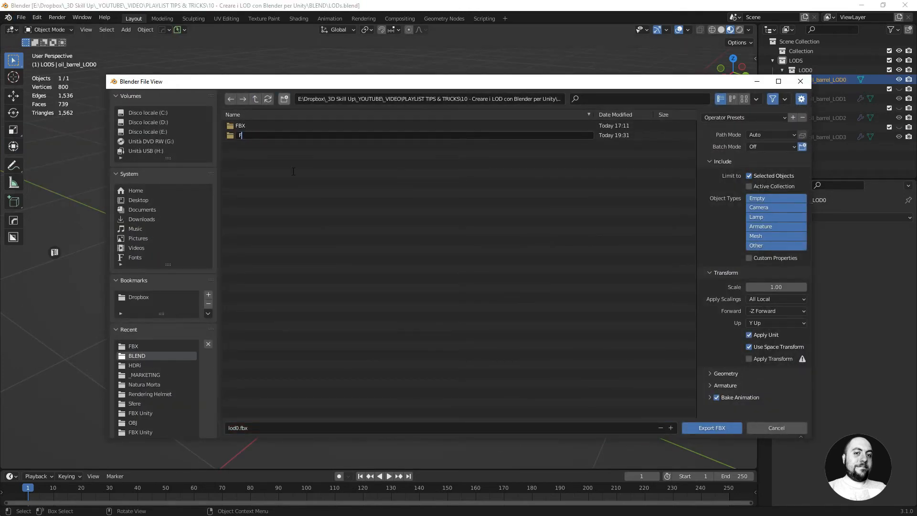
type("BCBX Unity")
key("Return")
key("Return")
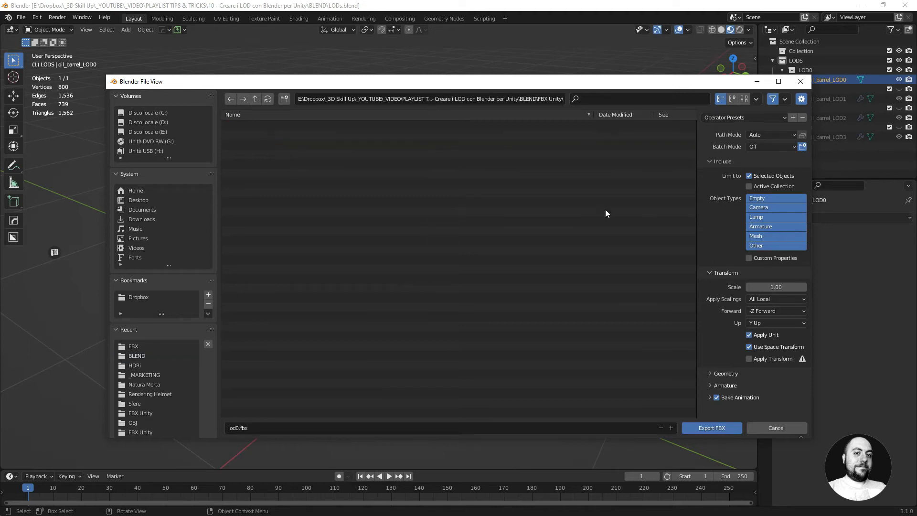
left_click(711, 430)
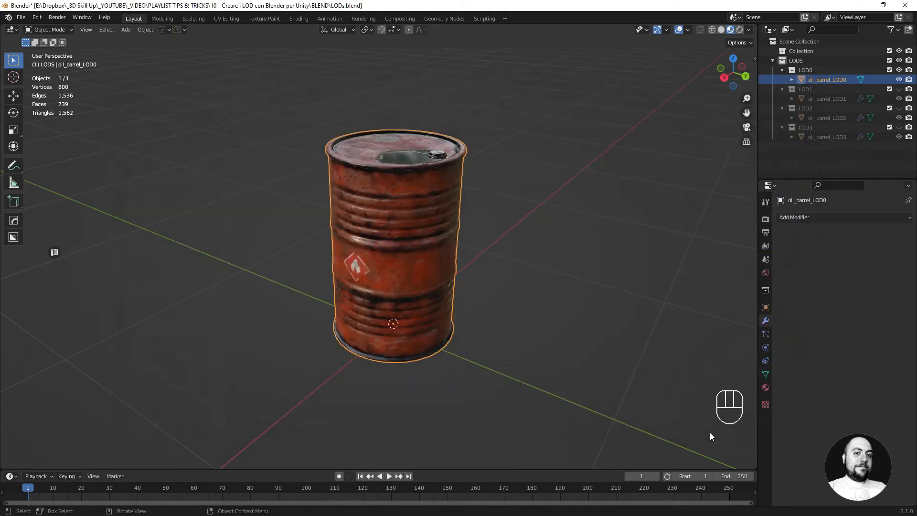
Hide the LOD0 collection, show LOD1 and export oil_barrel_LOD1 as lod1.fbx to the FBX Unity folder
left_click(899, 70)
left_click(899, 89)
left_click(827, 98)
left_click(21, 18)
mouse_move(55, 155)
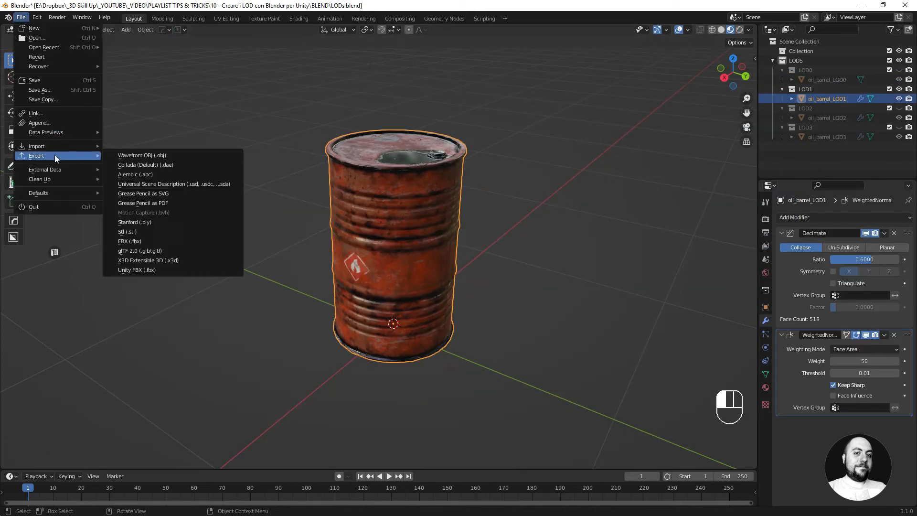
left_click(136, 241)
key("ctrl+KP_Add")
left_click(706, 427)
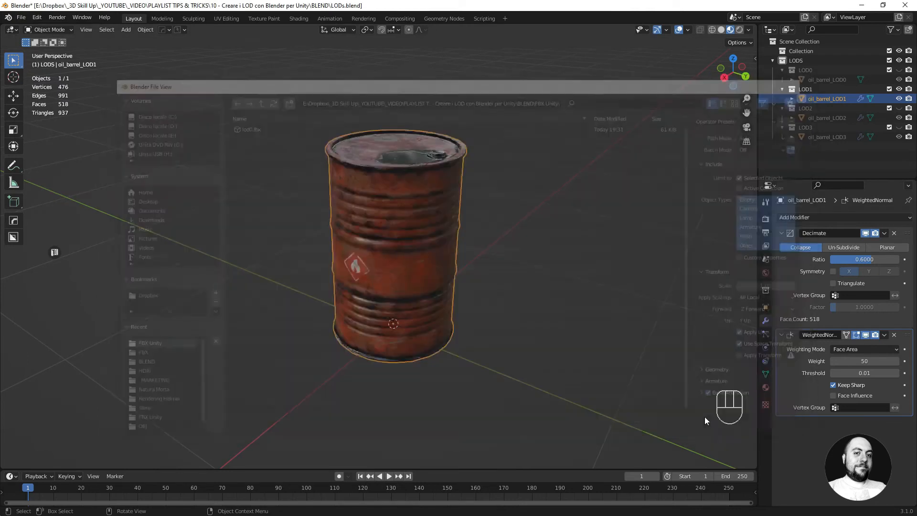
Hide the LOD1 collection, show LOD2 and export oil_barrel_LOD2 as lod2.fbx to the FBX Unity folder
left_click(899, 89)
left_click(899, 108)
left_click(827, 118)
left_click(21, 17)
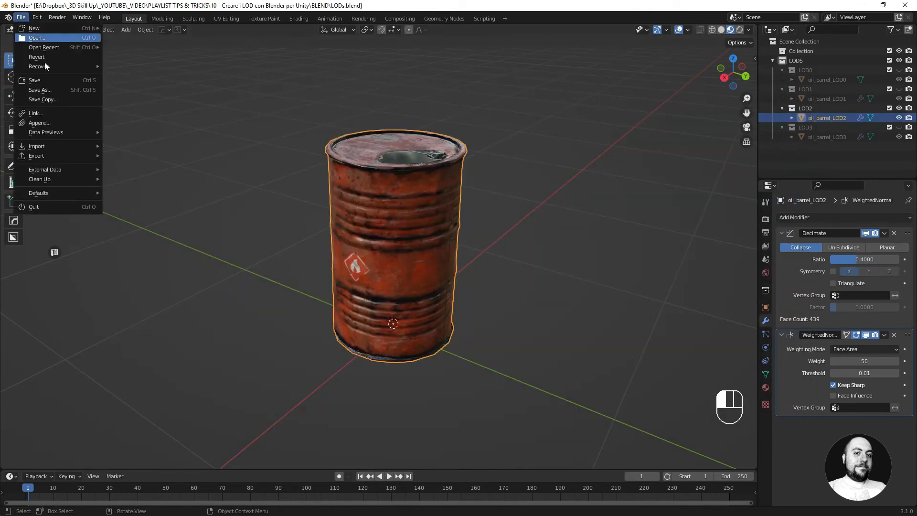
mouse_move(54, 155)
left_click(136, 239)
key("ctrl+KP_Add")
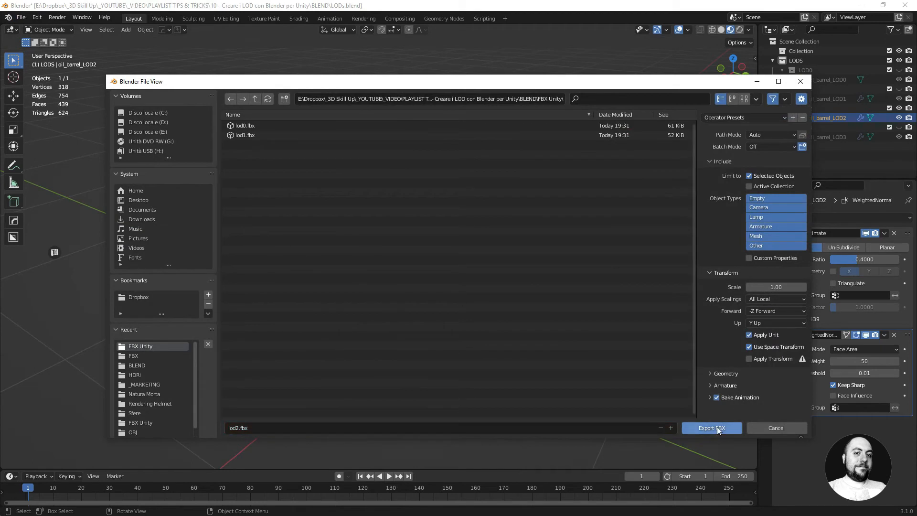
left_click(711, 427)
Hide the LOD2 collection, show LOD3 and export oil_barrel_LOD3 as lod3.fbx to the FBX Unity folder
left_click(899, 108)
left_click(898, 127)
left_click(773, 137)
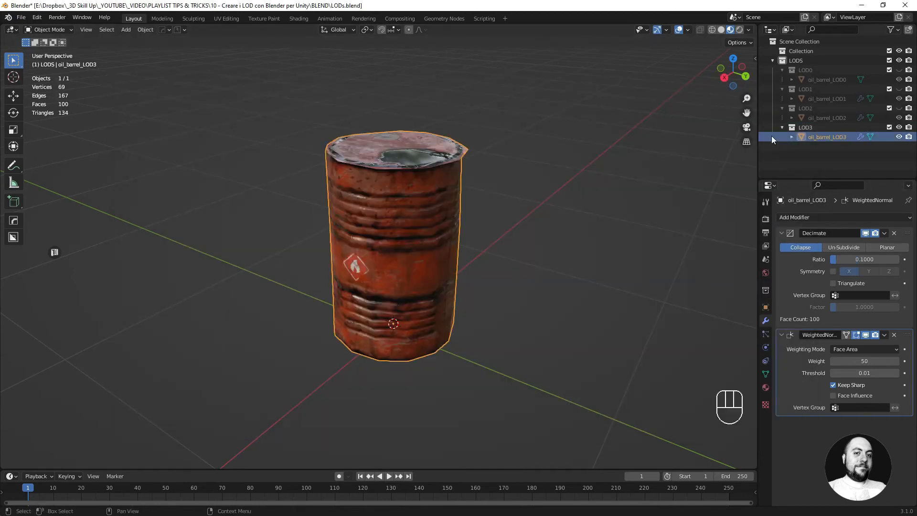
left_click(21, 17)
mouse_move(54, 156)
left_click(139, 240)
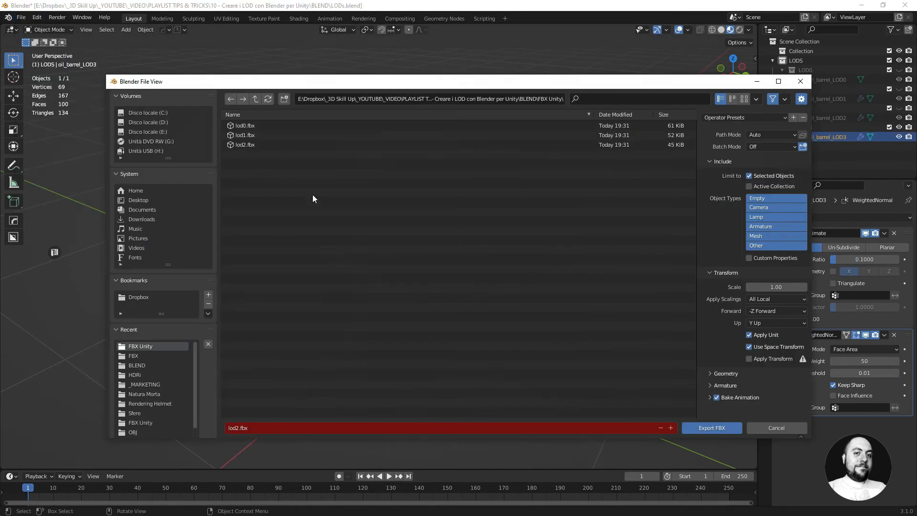
key("ctrl+KP_Add")
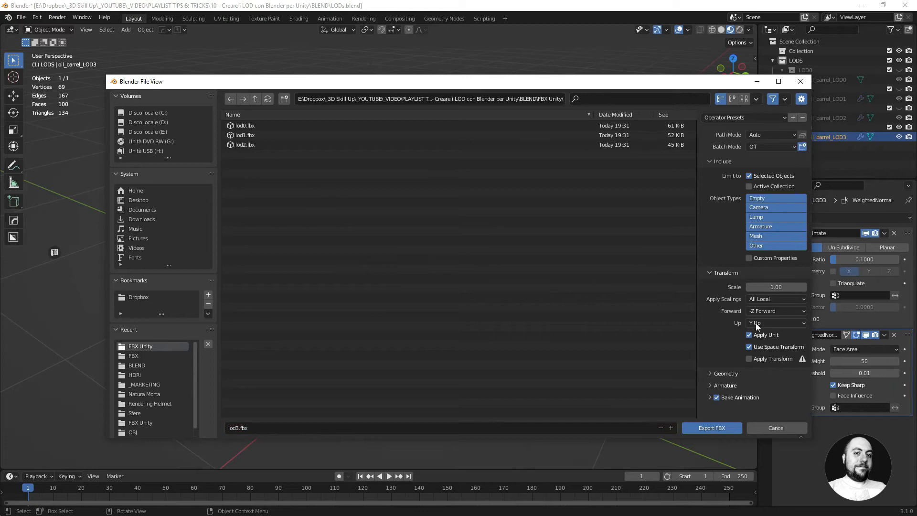
left_click(722, 428)
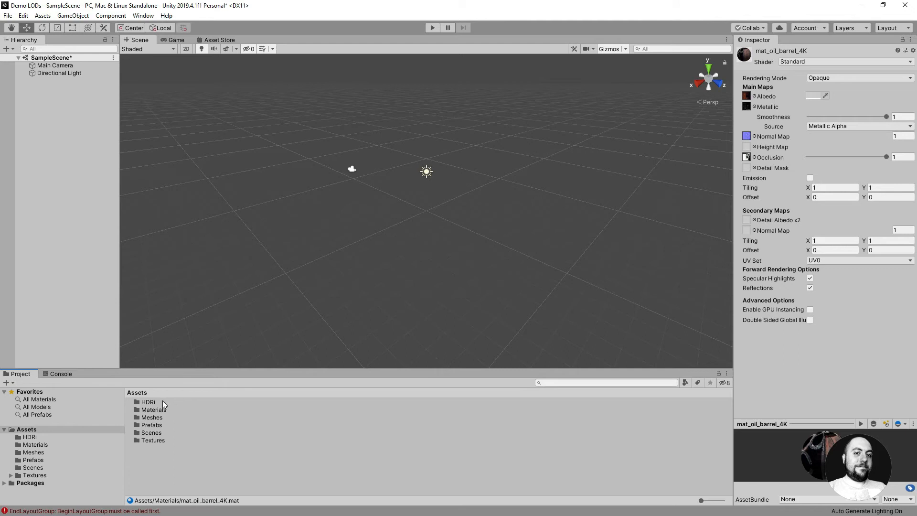
In Unity, examine the Textures folder and the settings of the 4K, 1K and 512 oil barrel materials
double_click(159, 439)
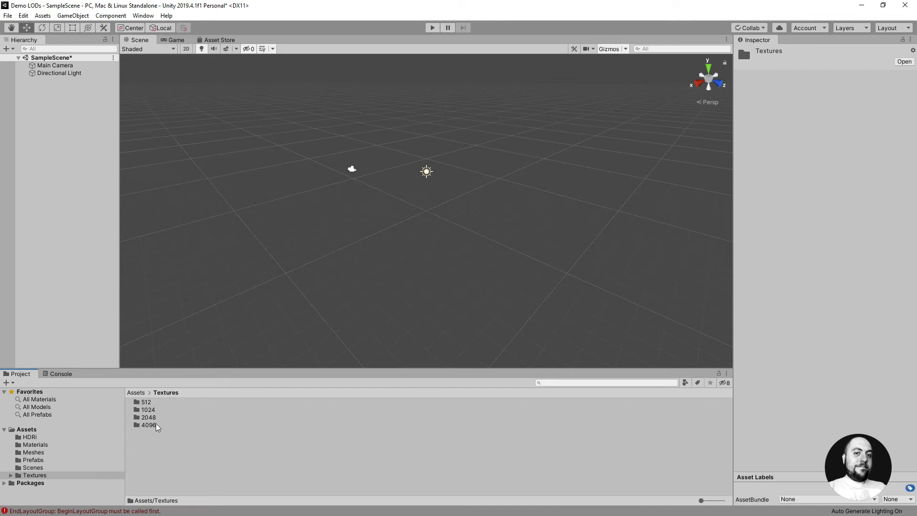
left_click(41, 446)
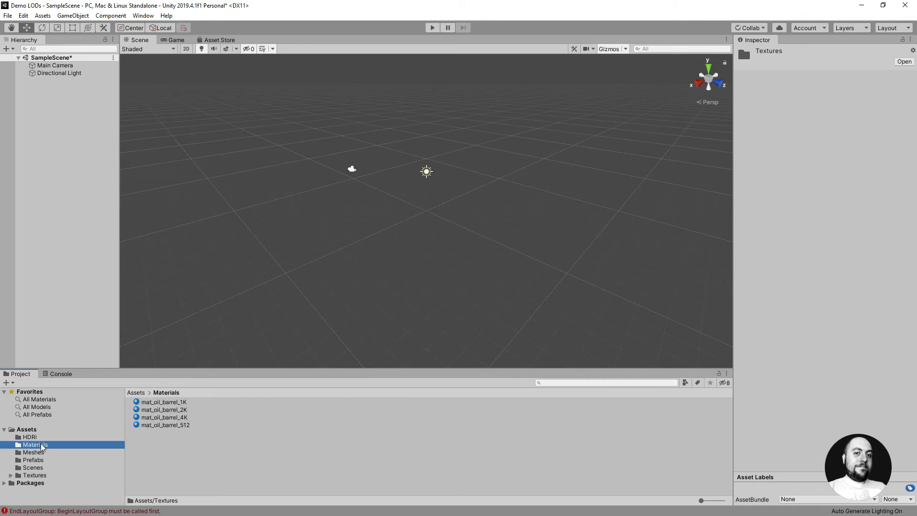
left_click(177, 417)
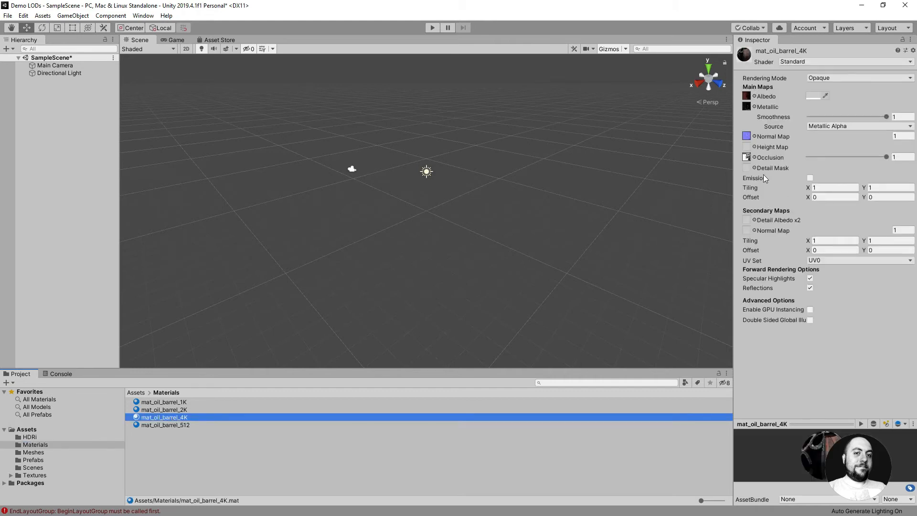
left_click(185, 401)
left_click(183, 425)
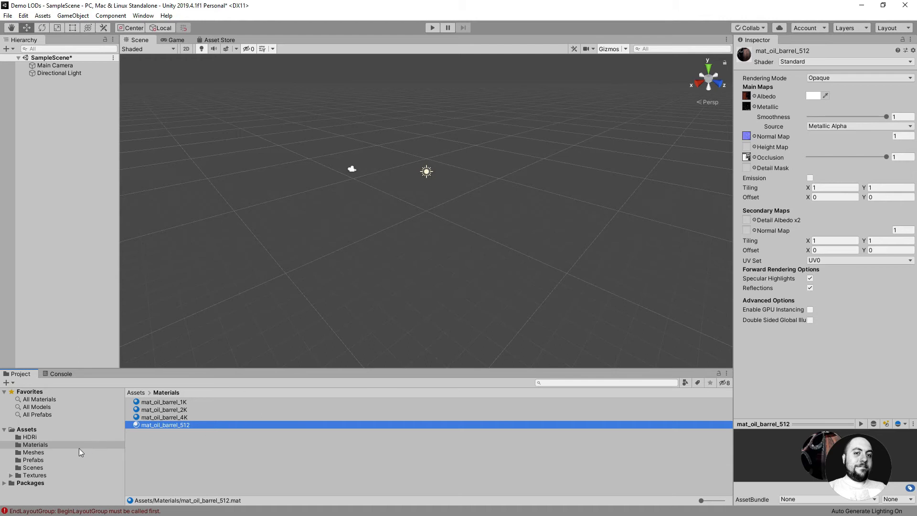
Add the lod0 mesh from the Meshes folder to the scene hierarchy and frame the barrel in the scene view
left_click(39, 453)
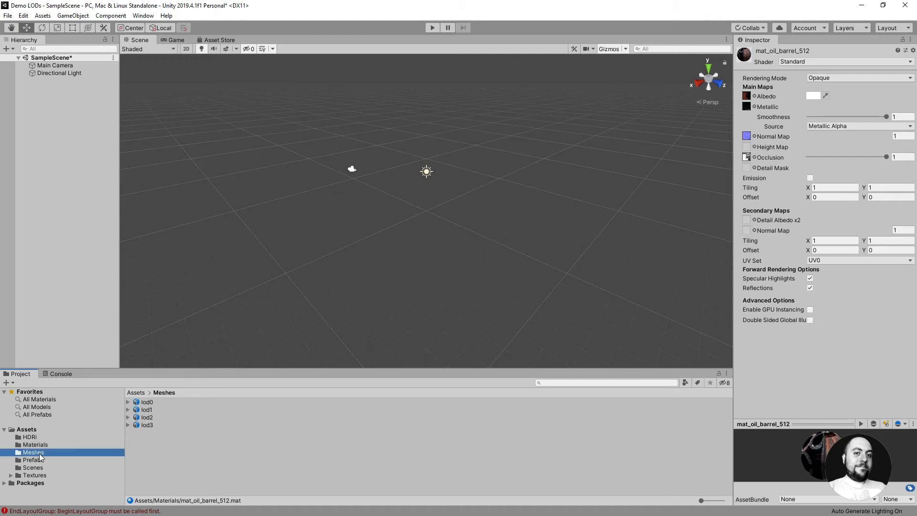
left_click(147, 403)
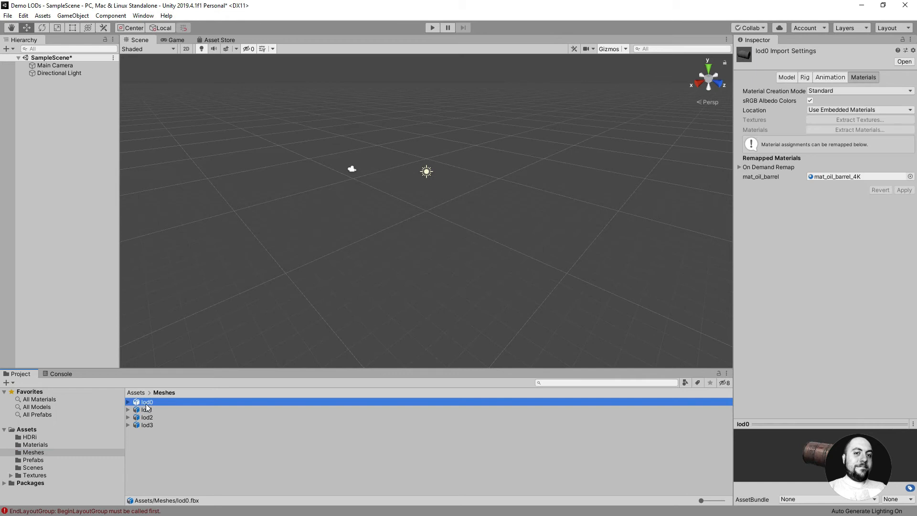
left_click_drag(148, 403, 66, 125)
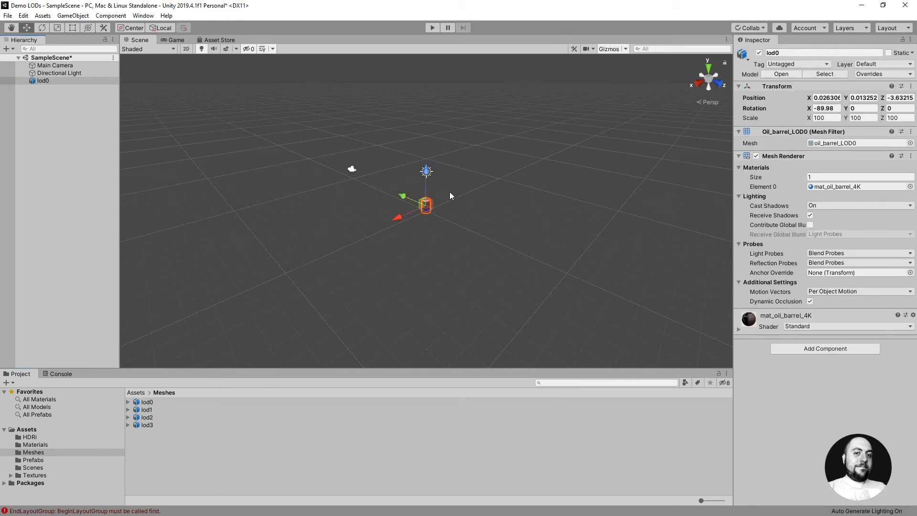
key("f")
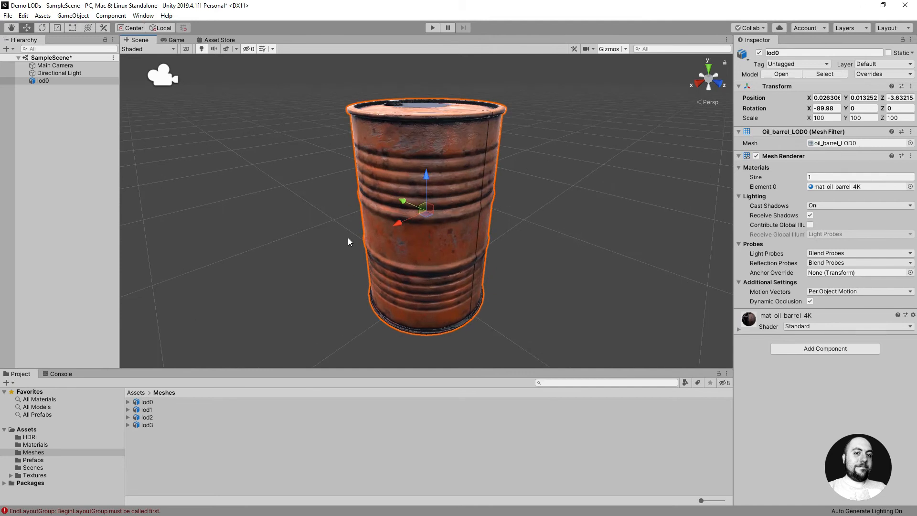
left_click_drag(347, 237, 579, 234, "alt")
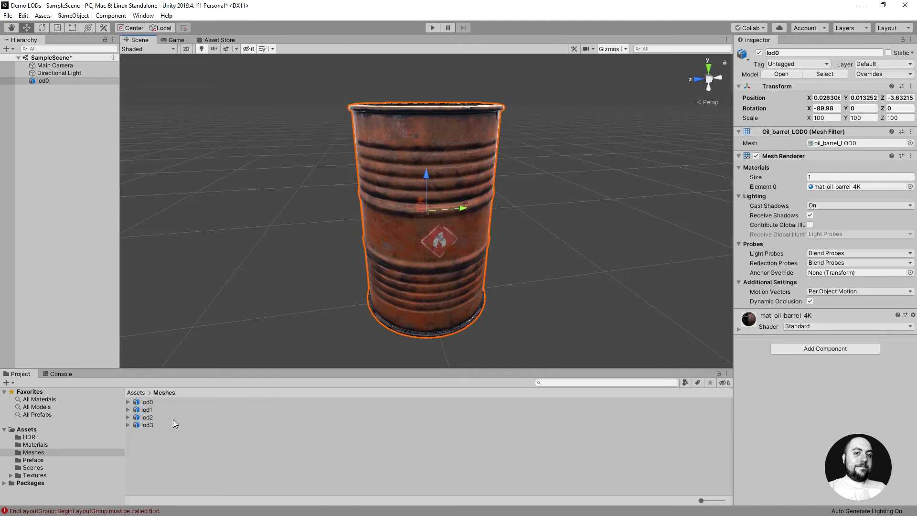
Add the lod1, lod2 and lod3 meshes to the scene hierarchy below lod0
left_click(145, 401)
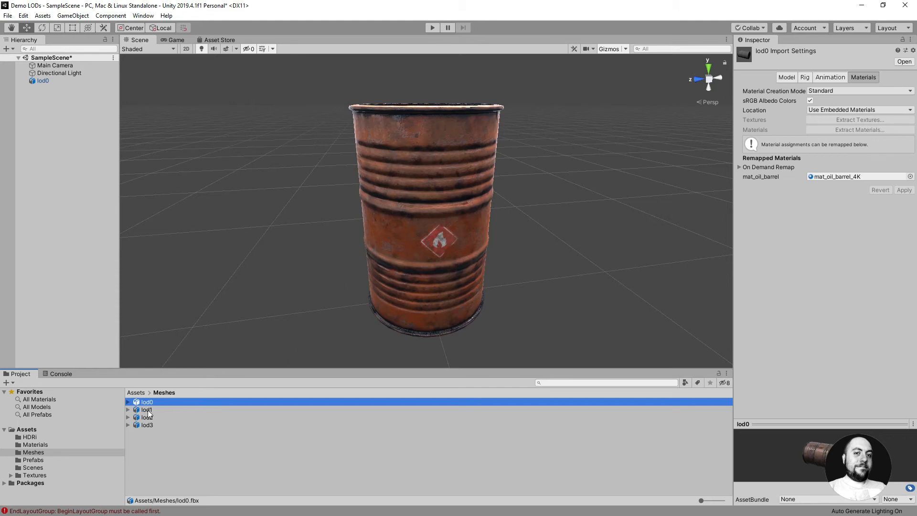
left_click_drag(146, 410, 65, 160)
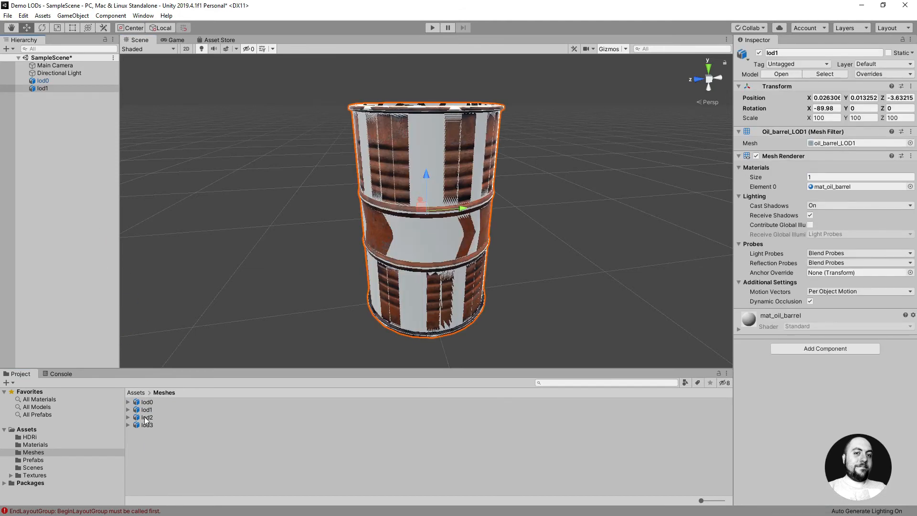
left_click_drag(146, 417, 60, 143)
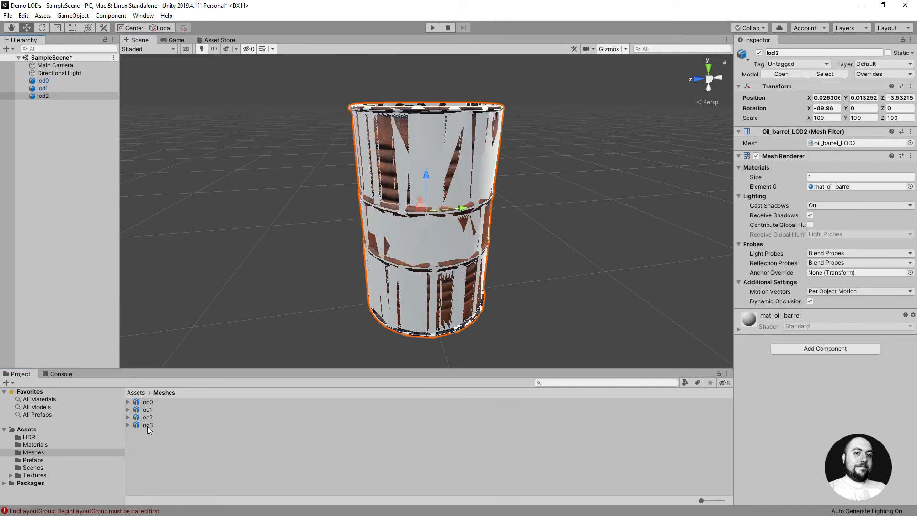
left_click_drag(147, 426, 66, 190)
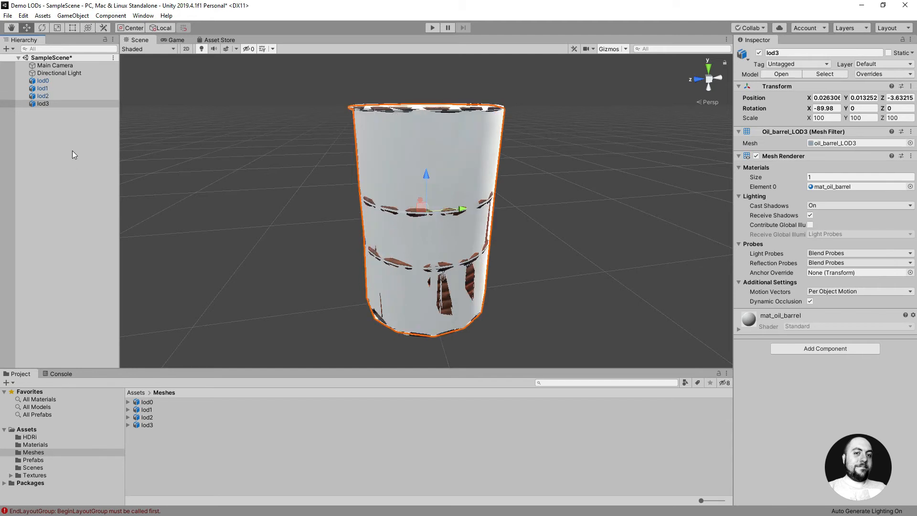
Remap the lod1 mesh's mat_oil_barrel slot to the mat_oil_barrel_2K material and apply the import settings
left_click(43, 90)
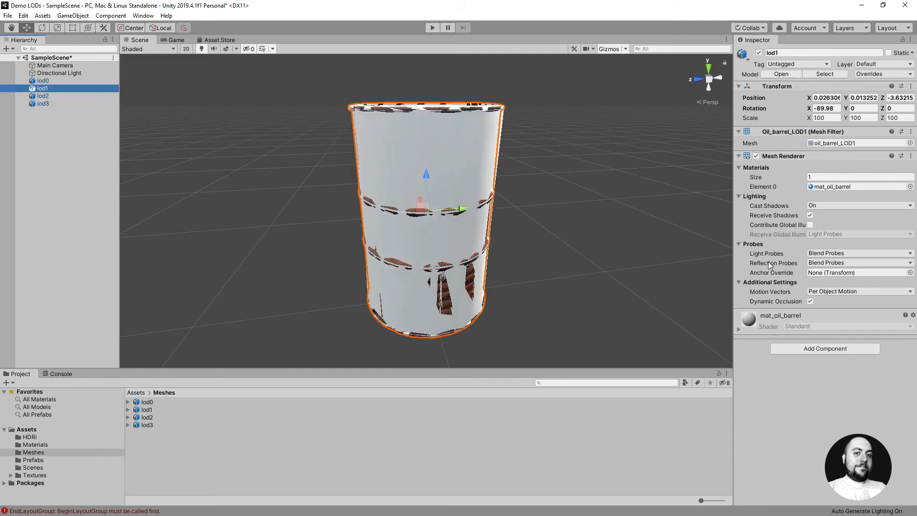
left_click(146, 409)
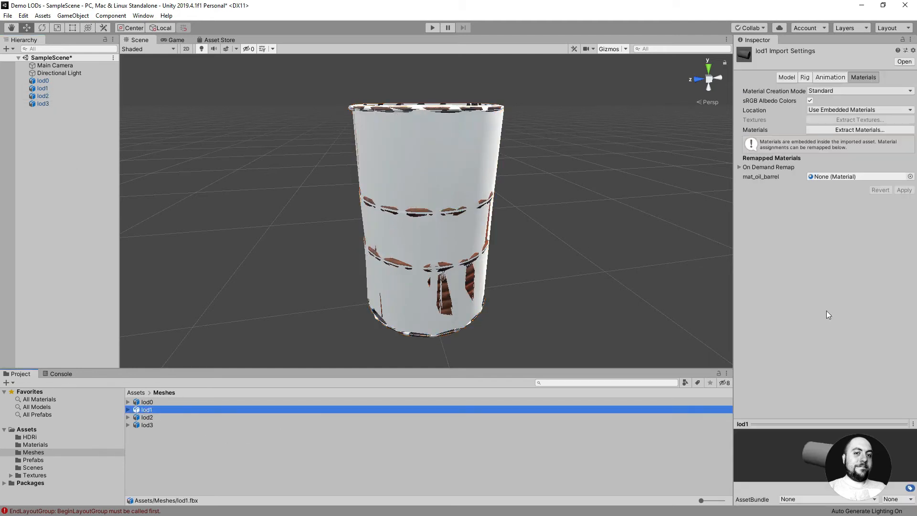
left_click(833, 177)
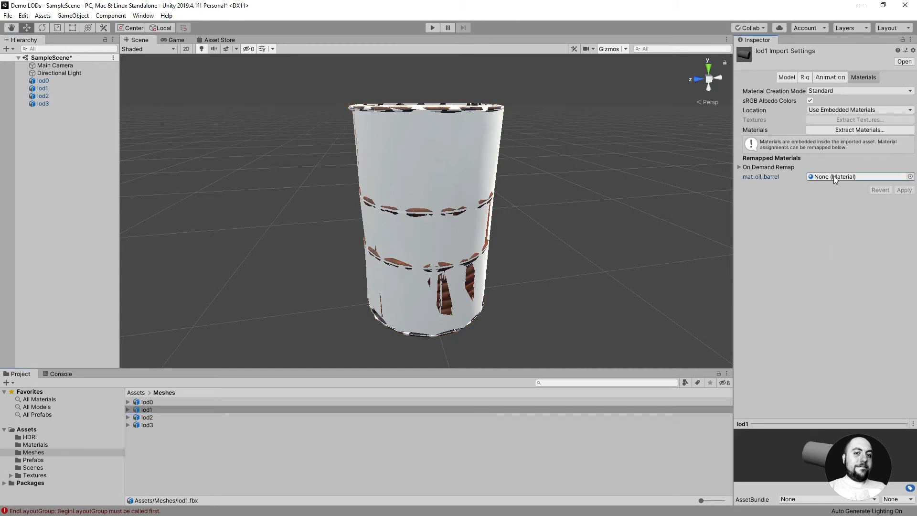
left_click(910, 177)
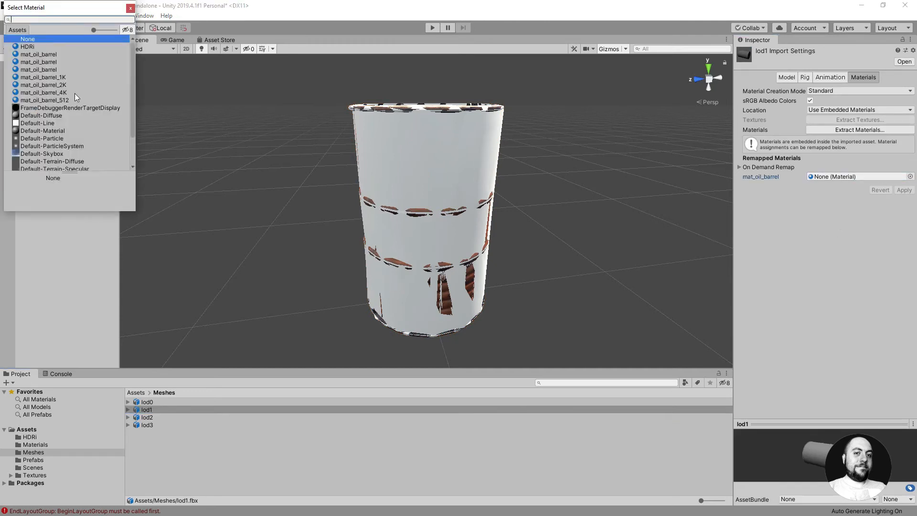
left_click(44, 86)
double_click(46, 85)
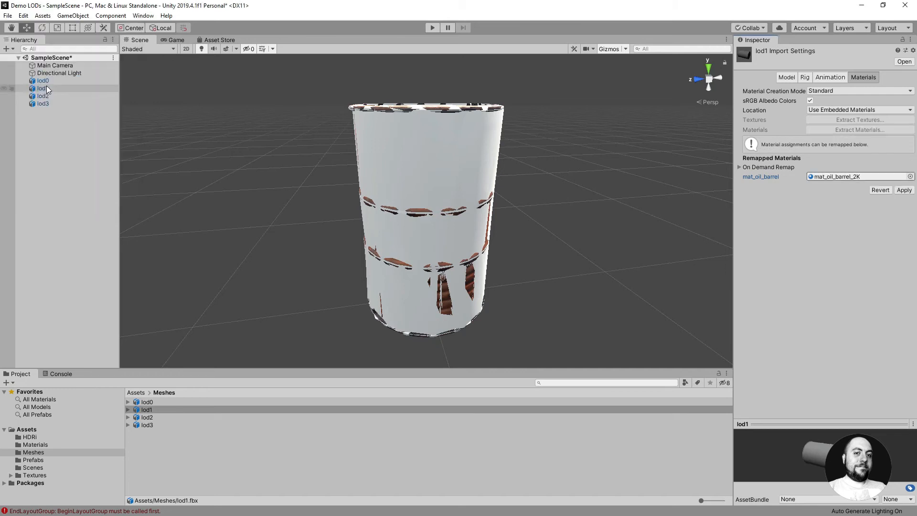
left_click(903, 190)
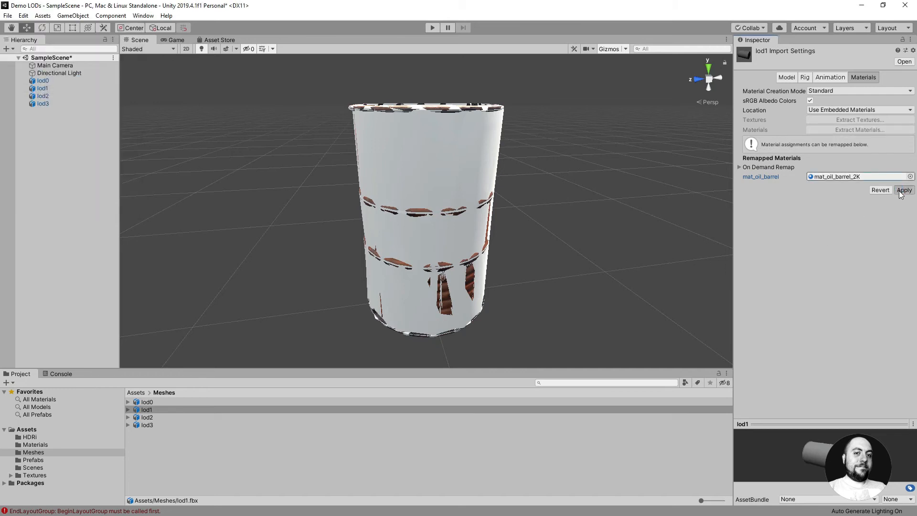
Remap the lod2 mesh's mat_oil_barrel slot to the mat_oil_barrel_1K material and apply the import settings
left_click(148, 418)
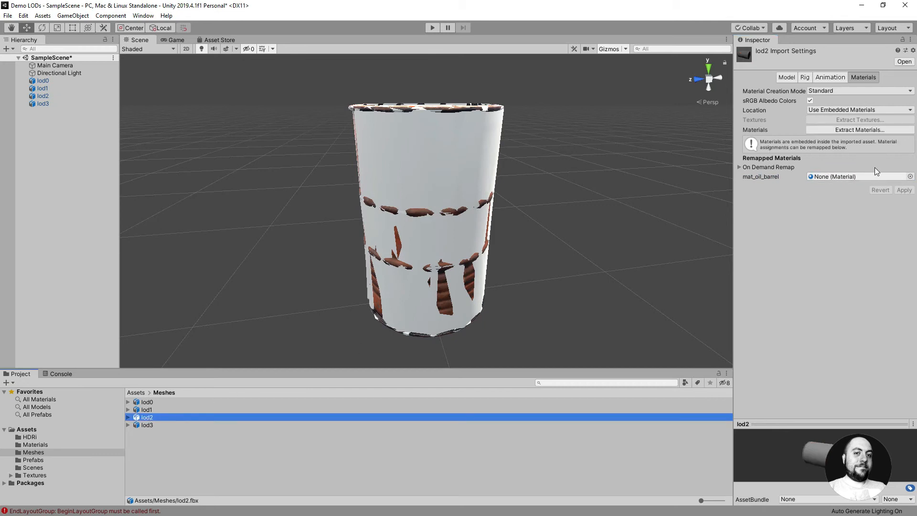
left_click(910, 176)
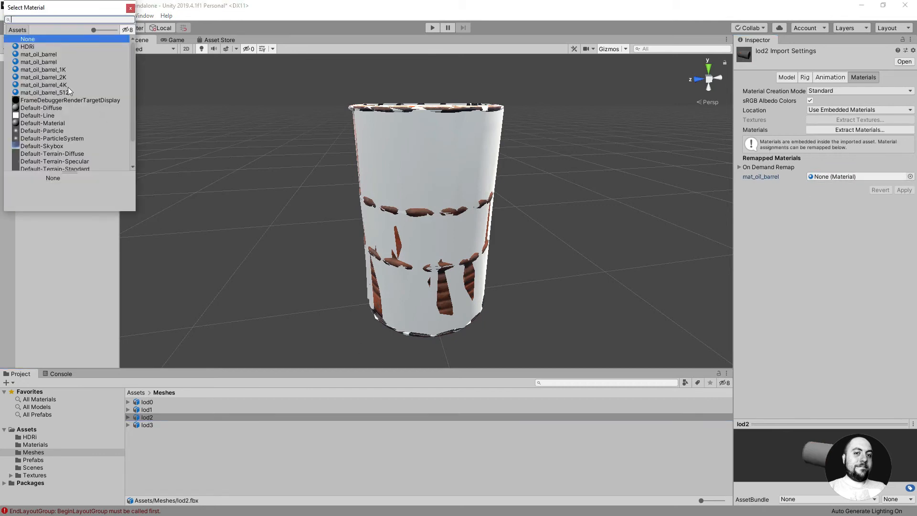
left_click(53, 71)
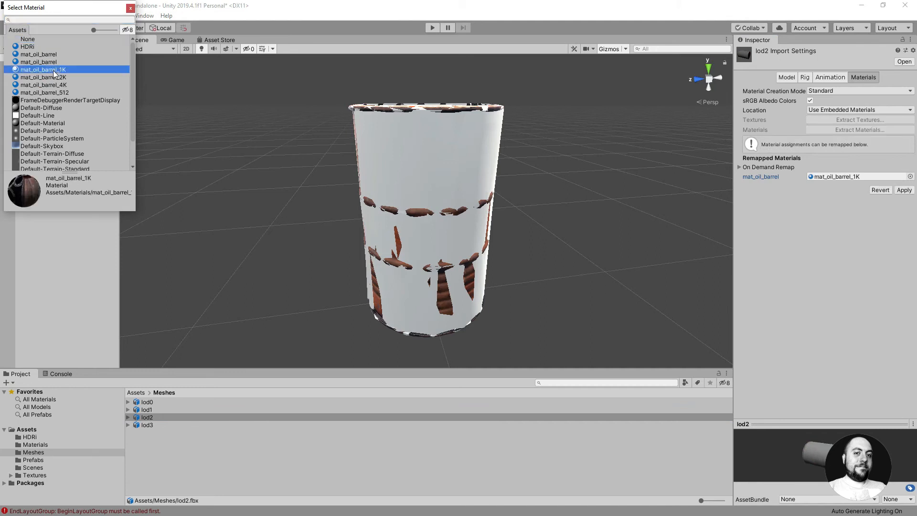
double_click(53, 70)
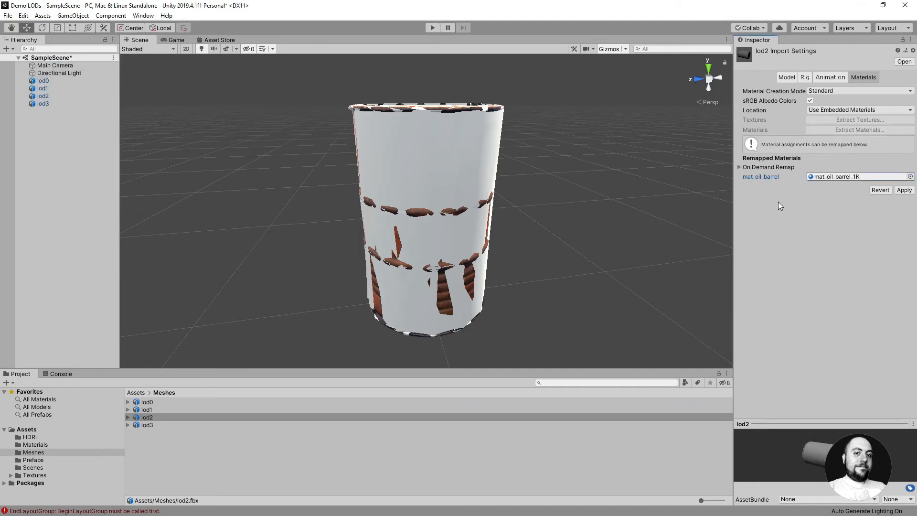
left_click(904, 190)
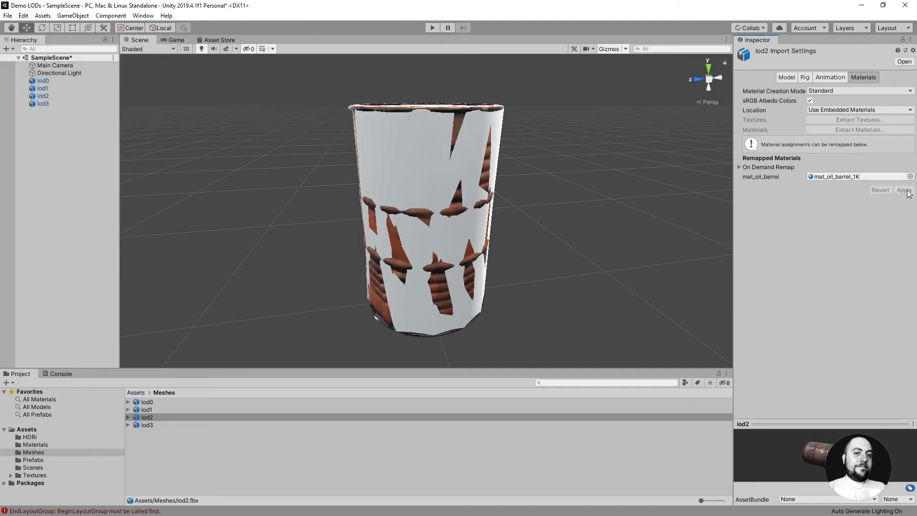
Remap the lod3 mesh's mat_oil_barrel slot to the mat_oil_barrel_512 material and apply the import settings
left_click(145, 425)
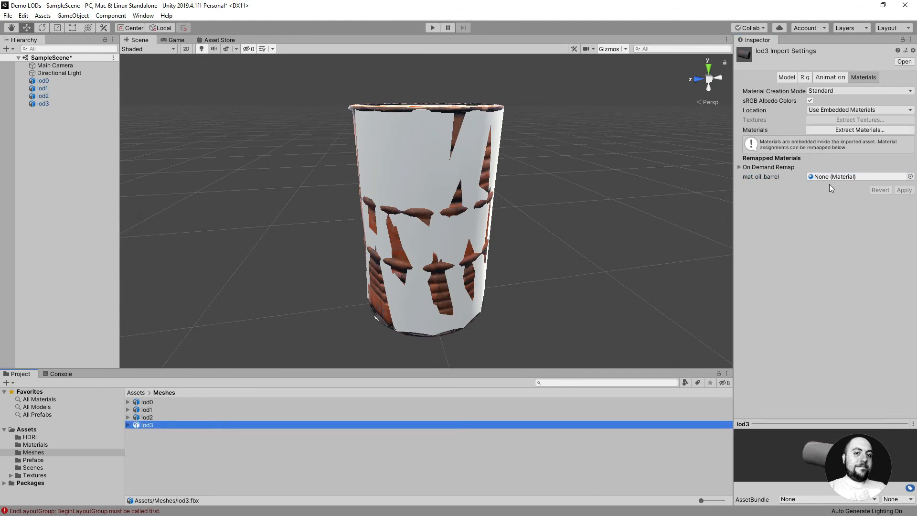
left_click(842, 176)
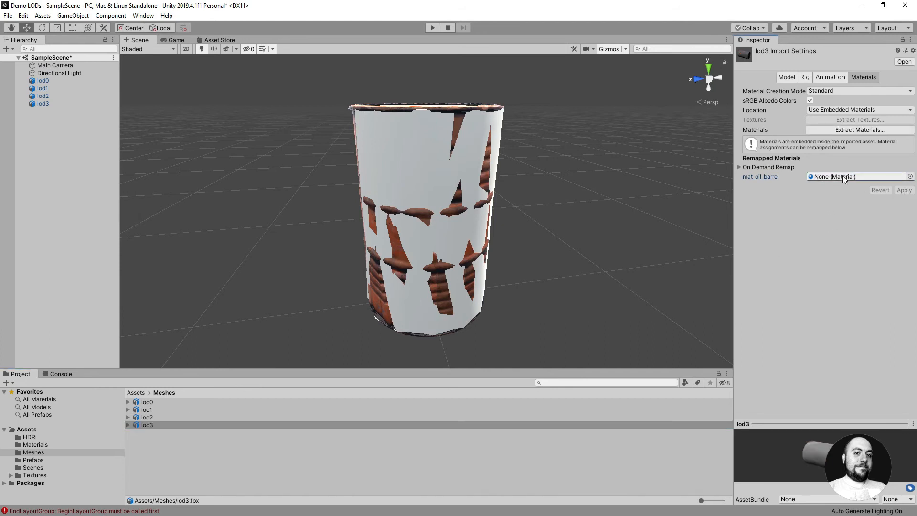
left_click(911, 177)
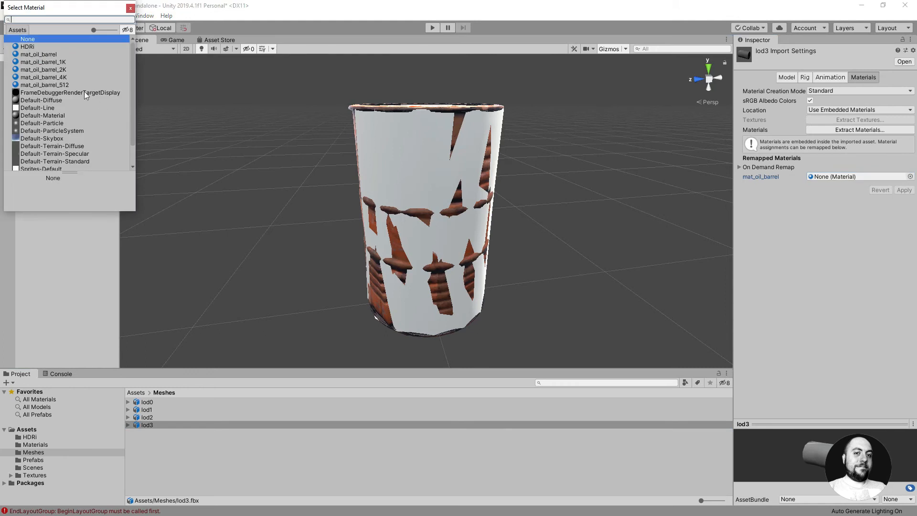
double_click(59, 84)
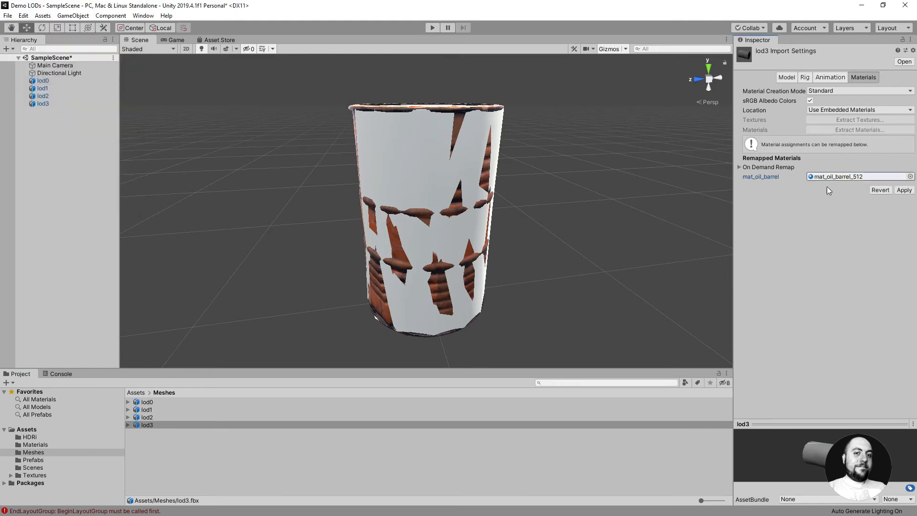
left_click(904, 189)
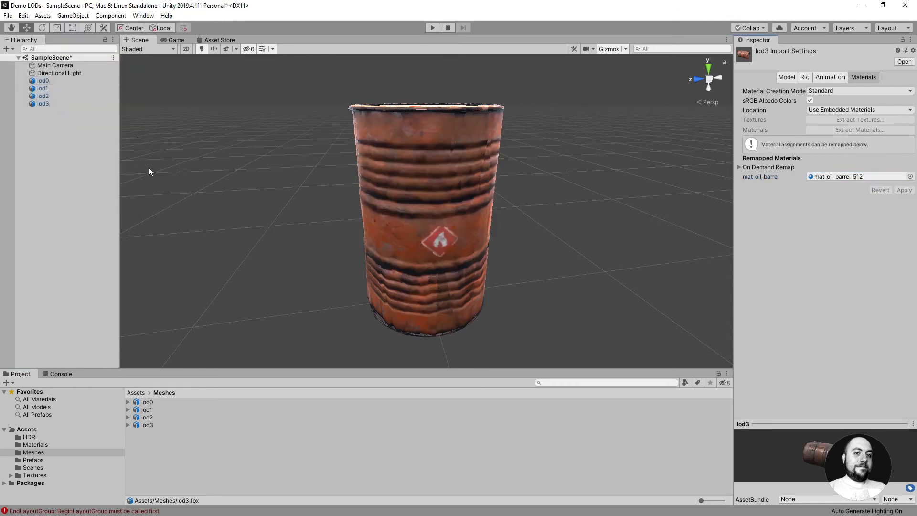
Add an LOD Group component to the lod0 object in the scene
left_click(45, 81)
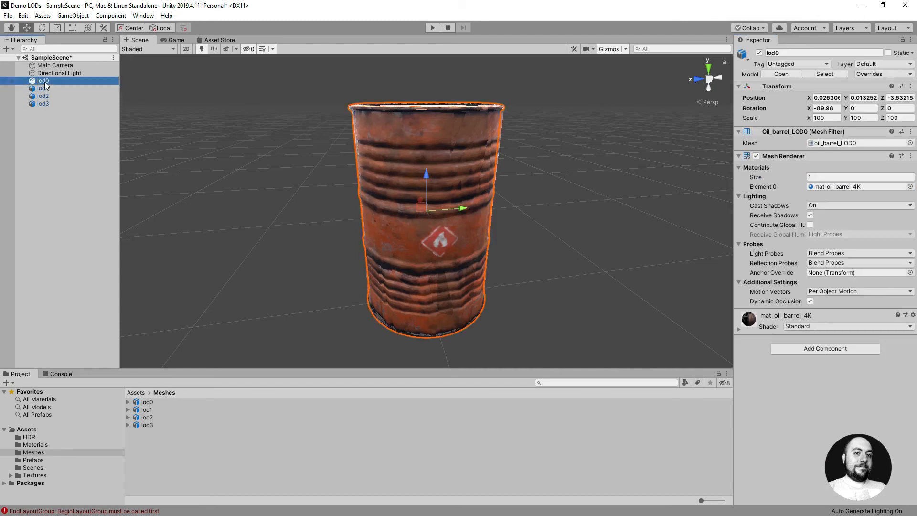
left_click(811, 349)
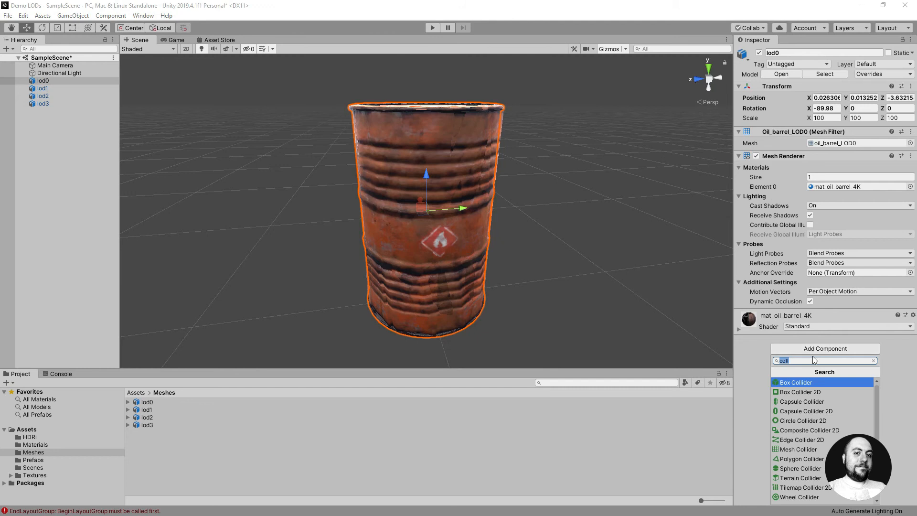
type("lod")
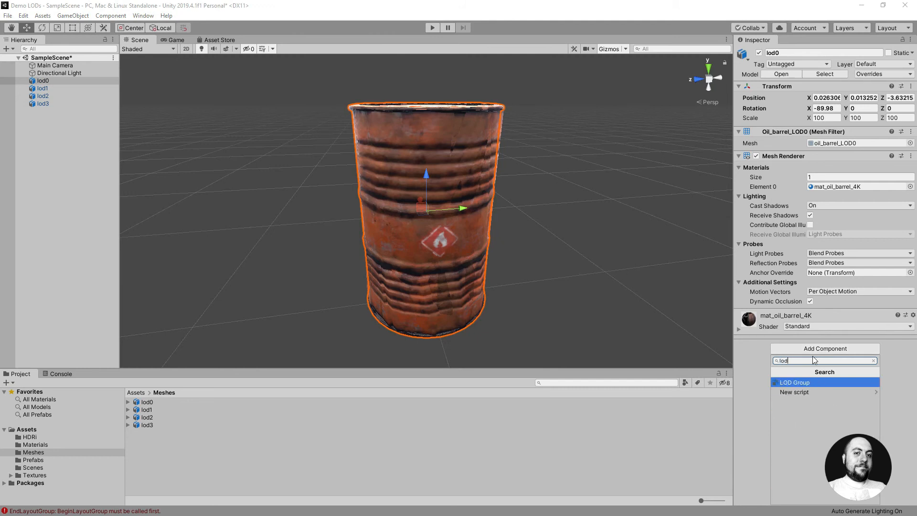
left_click(807, 381)
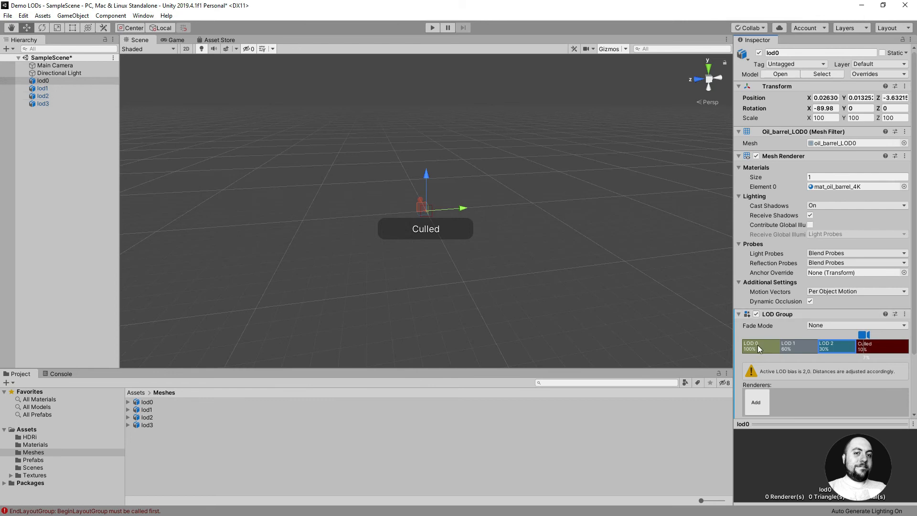
Insert a fourth level before LOD 2 in the LOD Group and set the transitions to LOD 2 32%, LOD 3 16% and Culled 6%
right_click(835, 346)
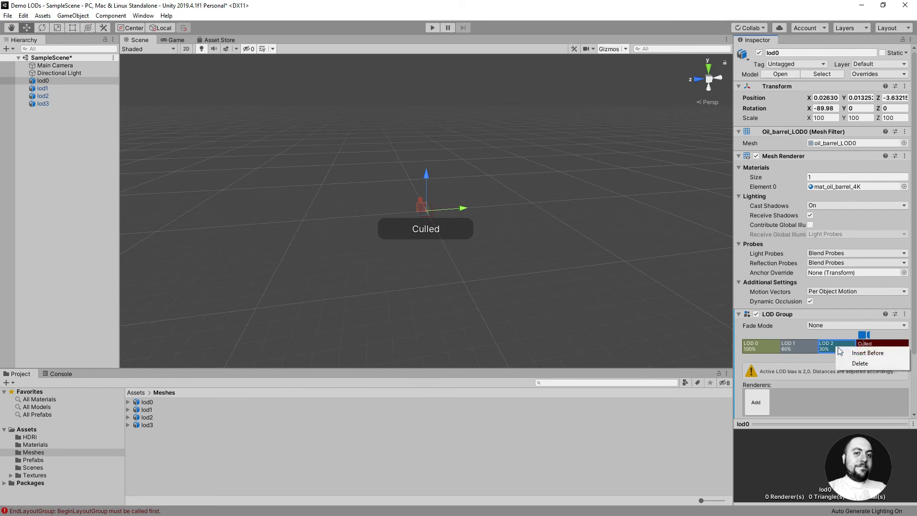
left_click(853, 353)
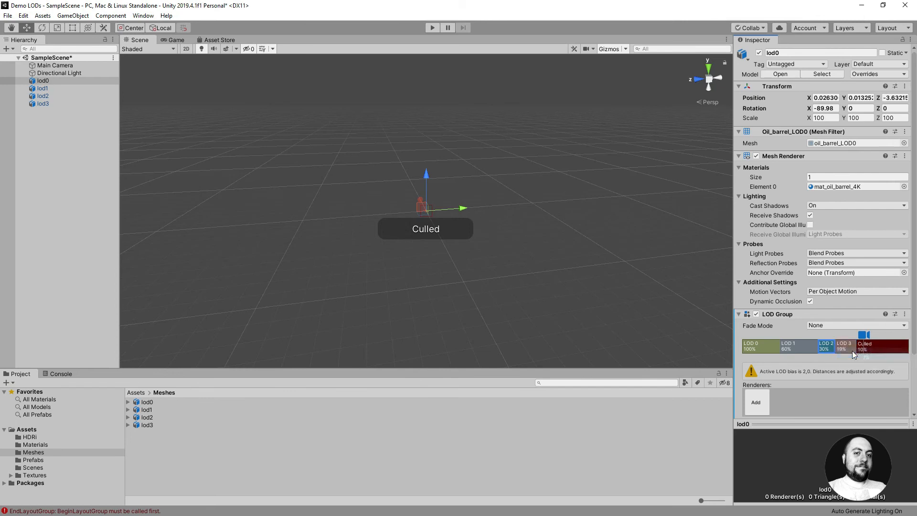
mouse_move(855, 351)
left_mouse_down()
mouse_move(867, 350)
mouse_move(741, 337)
left_mouse_up()
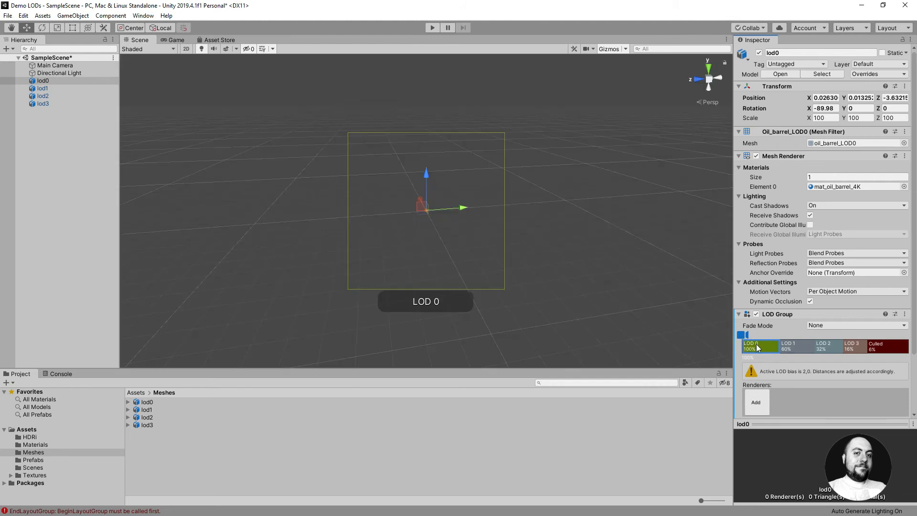
Assign the lod0 renderer to LOD 0 and the lod1 renderer to LOD 1, reparenting lod1 under the LOD Group object
left_click(758, 401)
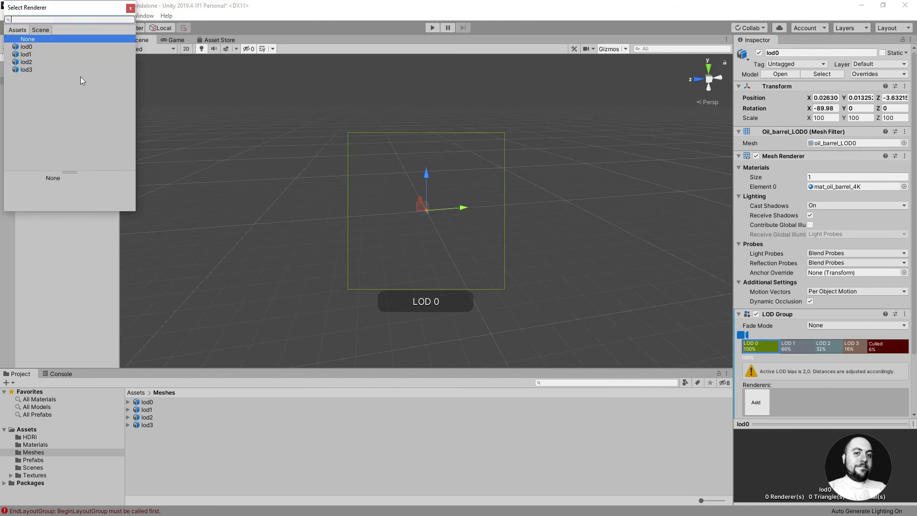
double_click(26, 47)
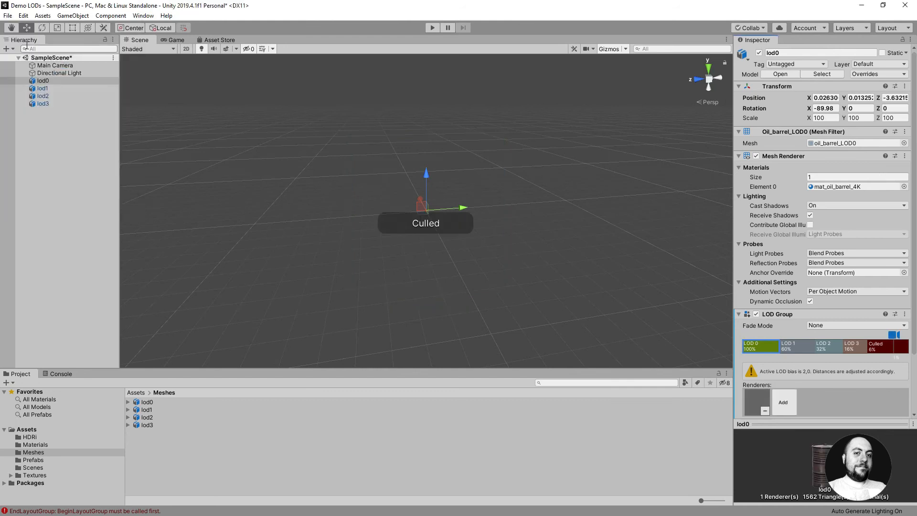
left_click(795, 346)
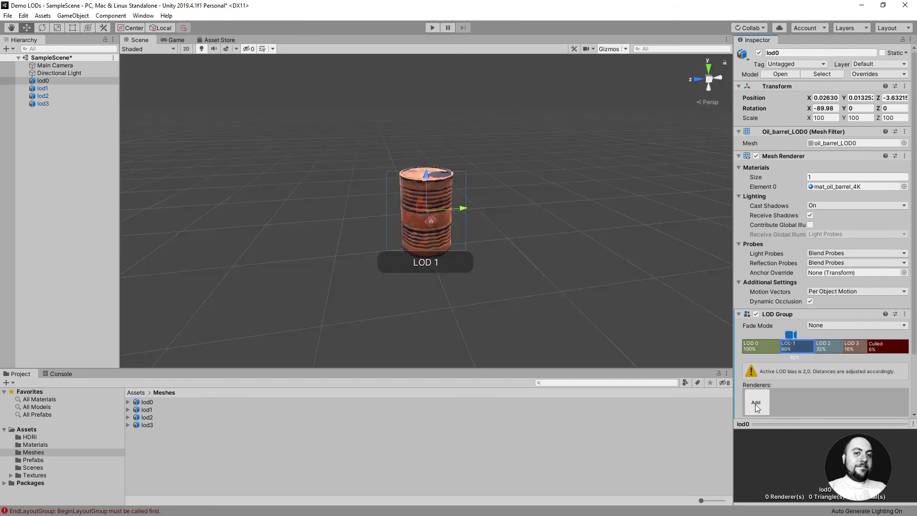
left_click(756, 404)
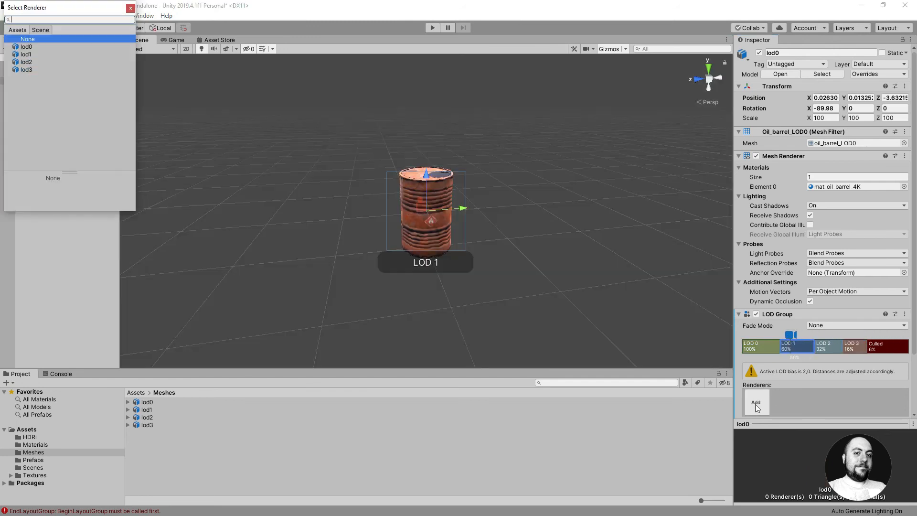
left_click(25, 54)
double_click(25, 54)
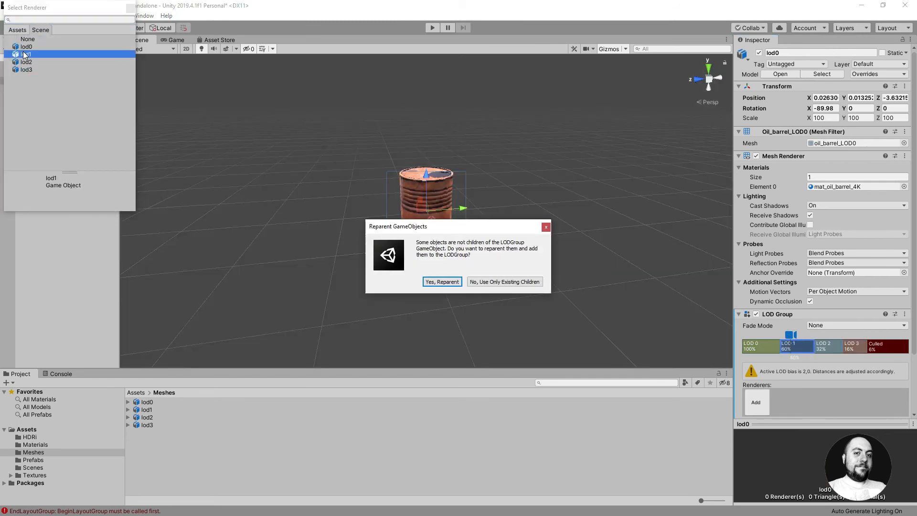
left_click(440, 282)
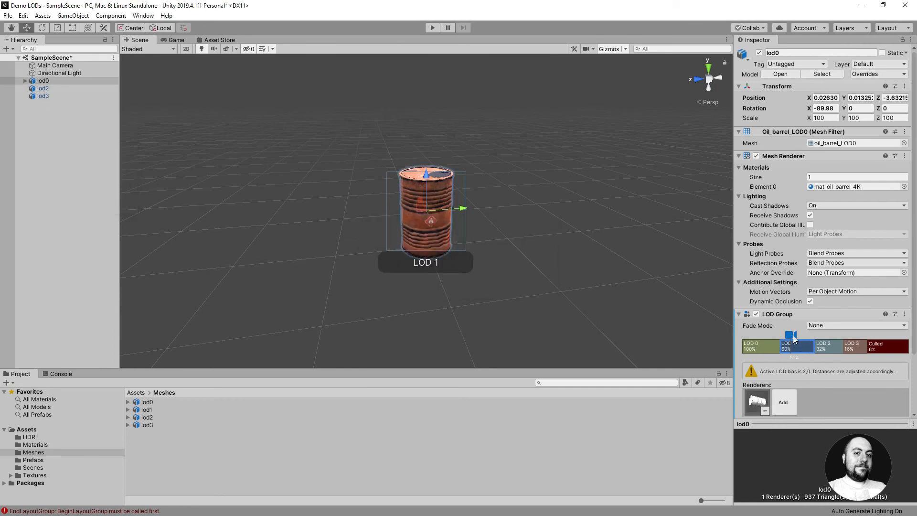
Assign the lod2 renderer to LOD 2 and the lod3 renderer to LOD 3, reparenting both under the LOD Group object
left_click_drag(795, 338, 821, 337)
left_click(763, 403)
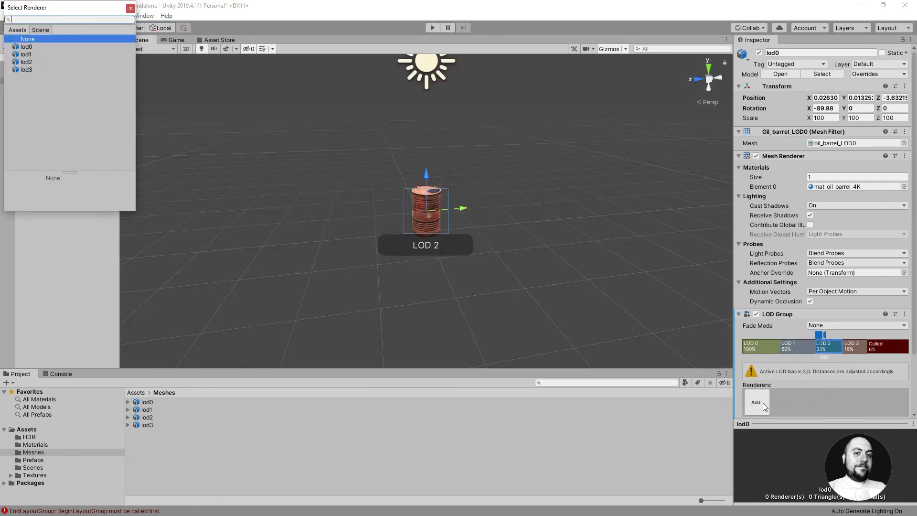
double_click(26, 70)
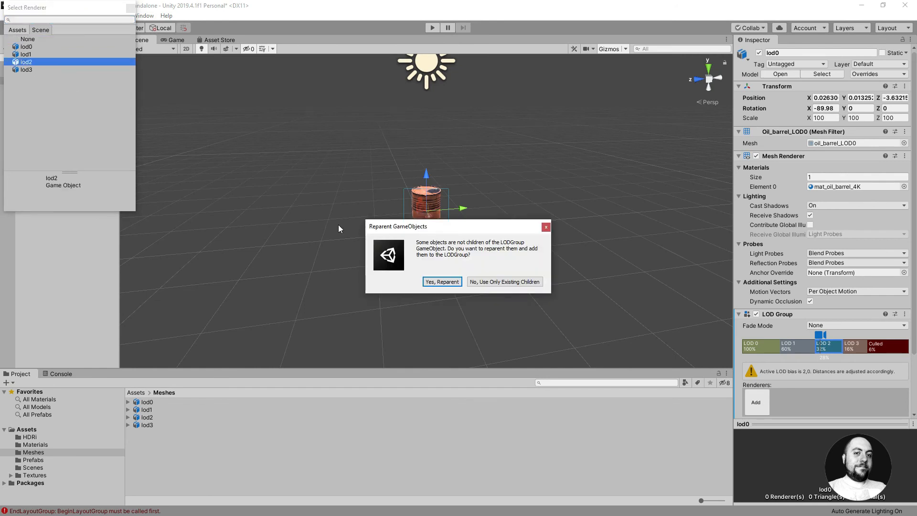
left_click(442, 282)
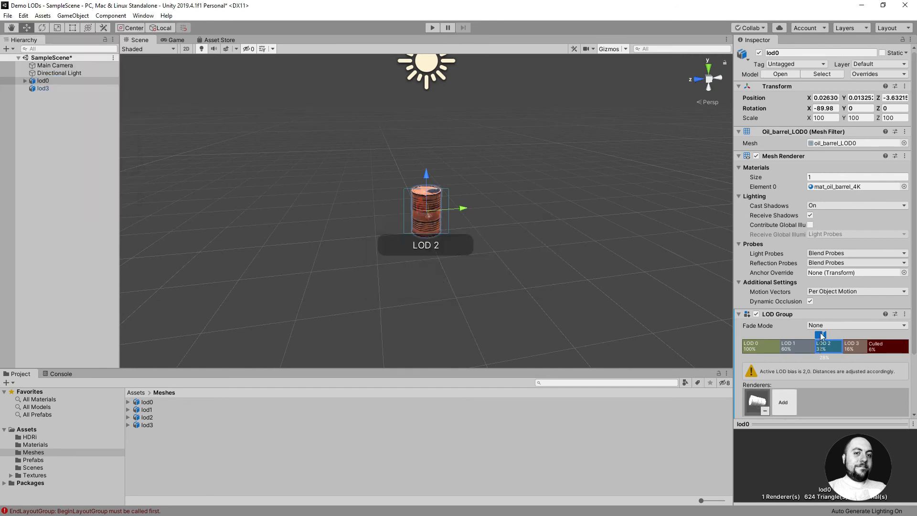
left_click_drag(820, 334, 849, 335)
left_click(756, 403)
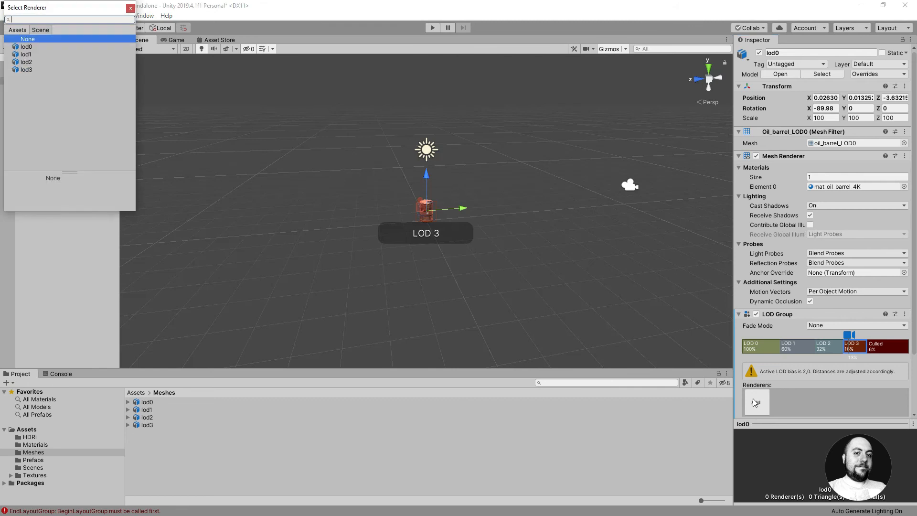
double_click(25, 70)
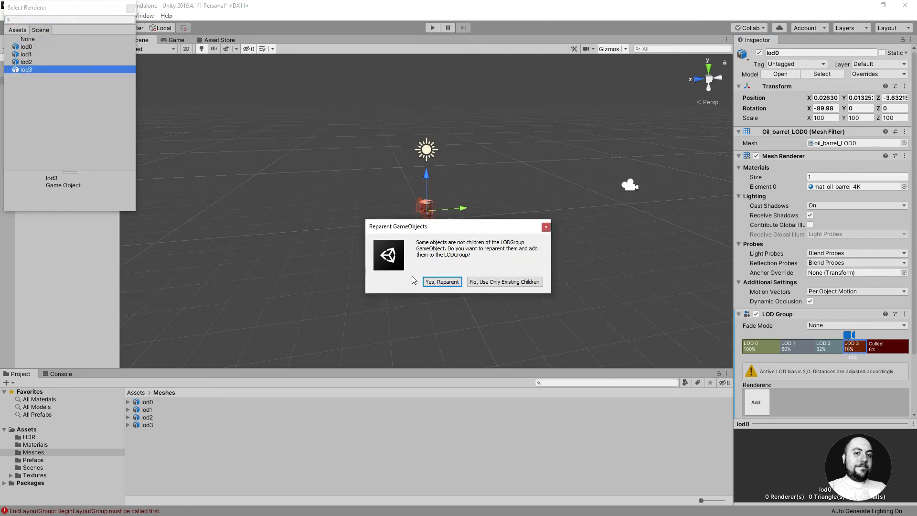
left_click(442, 281)
Adjust the LOD Group transitions to LOD 1 52%, LOD 2 21%, LOD 3 11% and Culled 3%, previewing the barrel at LOD 0
mouse_move(815, 343)
left_mouse_down()
mouse_move(881, 346)
mouse_move(788, 338)
mouse_move(751, 355)
mouse_move(886, 337)
mouse_move(771, 343)
mouse_move(887, 343)
mouse_move(742, 349)
mouse_move(774, 349)
left_mouse_up()
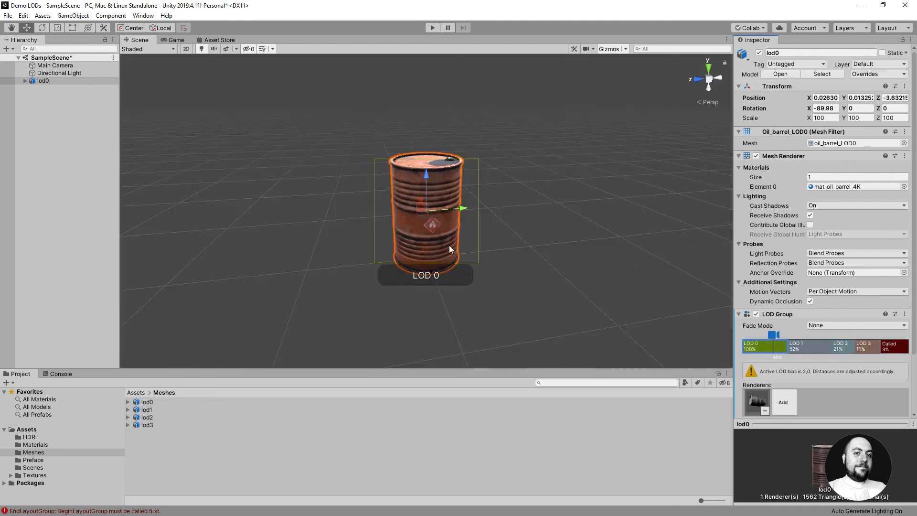
scroll(449, 245, "up", 2)
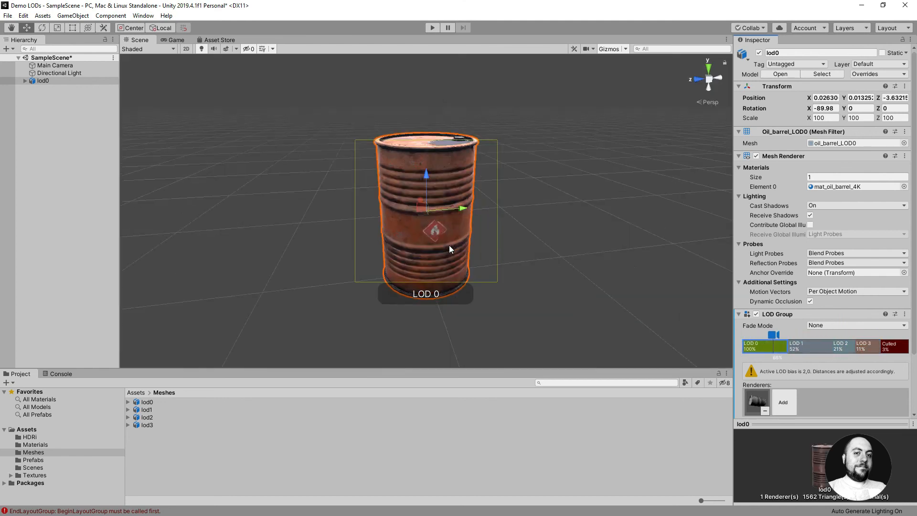
Save the lod0 object with its LOD Group as an original prefab in the Prefabs folder
left_click(44, 81)
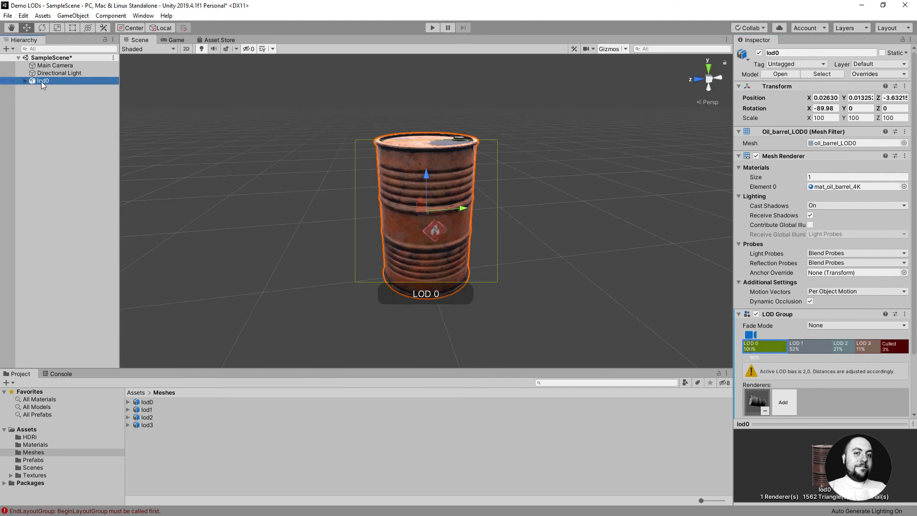
left_click(138, 392)
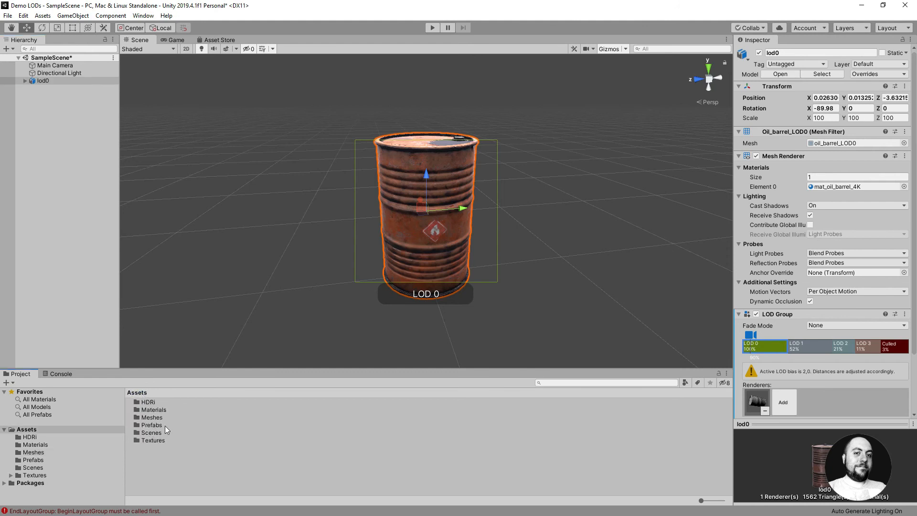
left_click(25, 81)
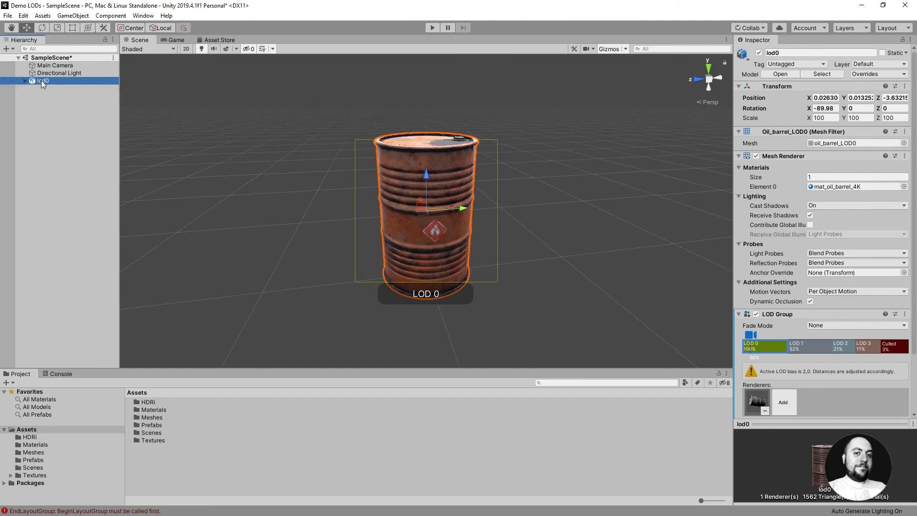
left_click_drag(41, 81, 154, 429)
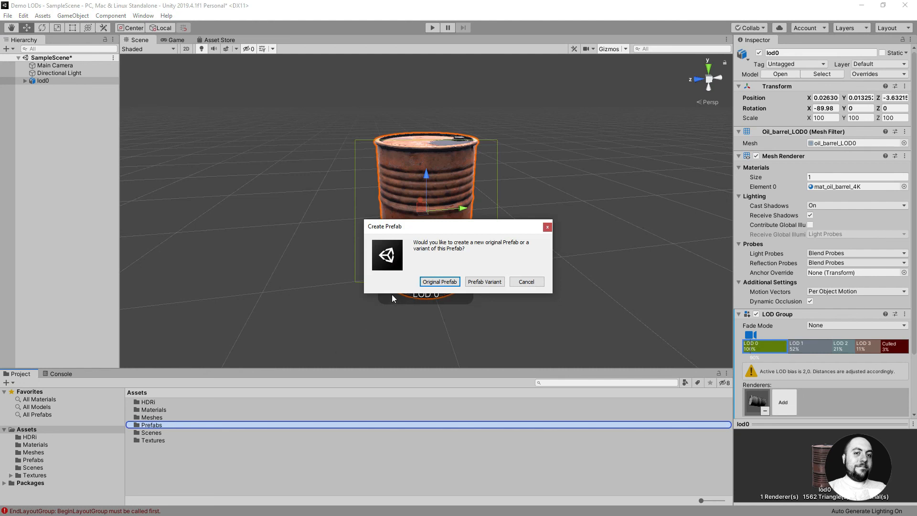
left_click(434, 282)
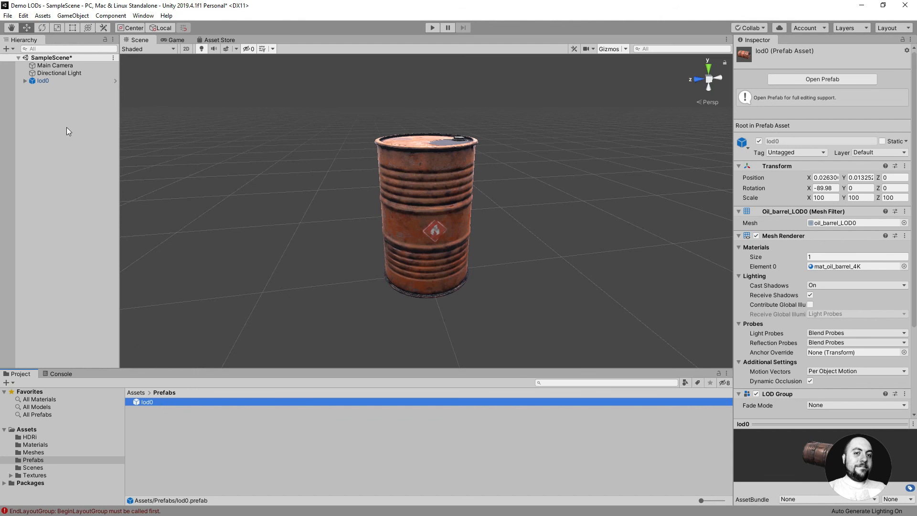
Delete the lod0 object from the scene and place four instances of the lod0 prefab spaced apart in the scene
left_click(42, 80)
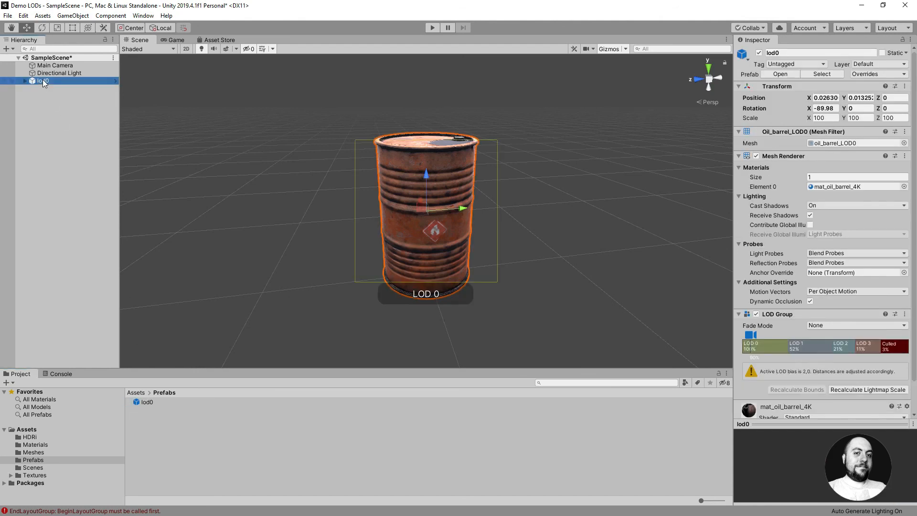
key("Delete")
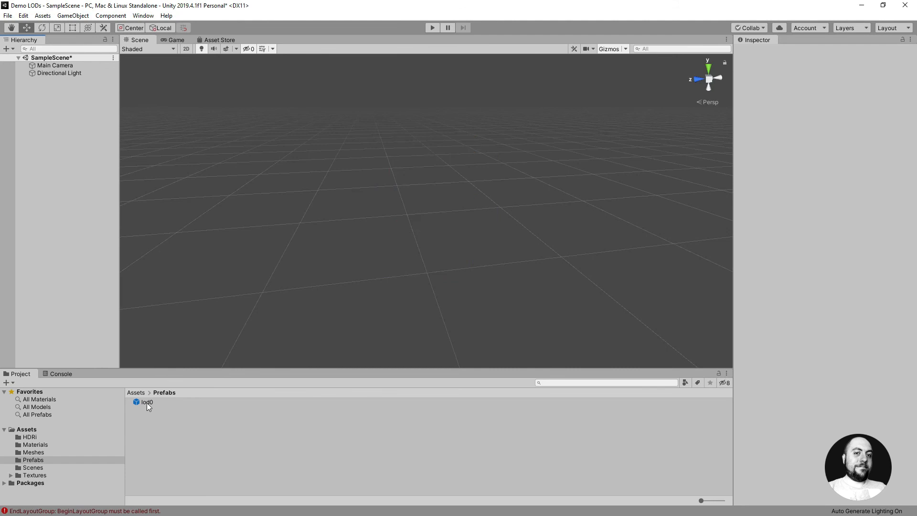
left_click_drag(148, 403, 266, 224)
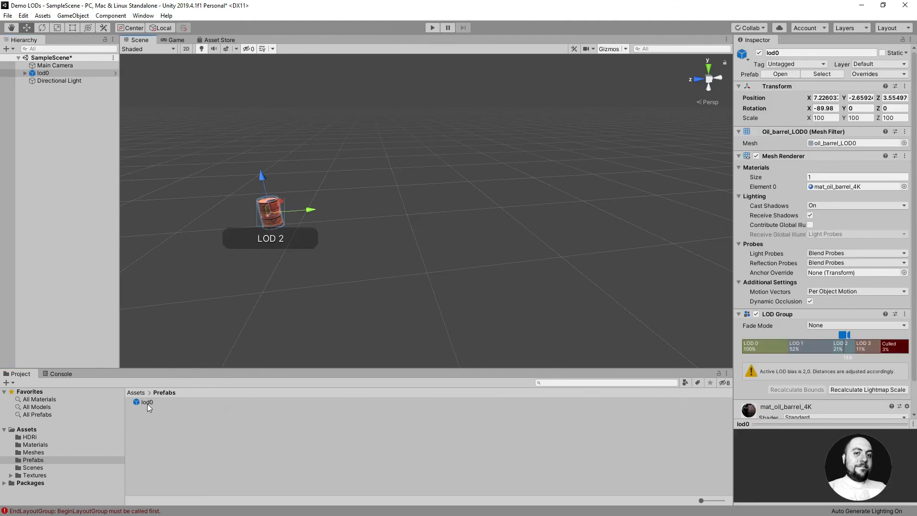
left_click_drag(147, 403, 414, 271)
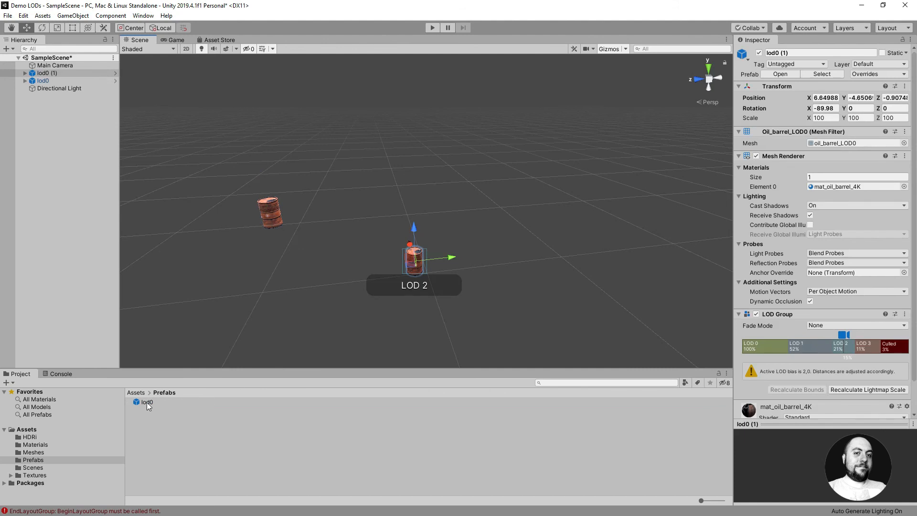
left_click_drag(147, 402, 369, 207)
left_click_drag(153, 405, 510, 238)
Preview the nearest barrel instance, lod0 (1), at LOD 1 using its LOD Group camera distance
left_click(416, 263)
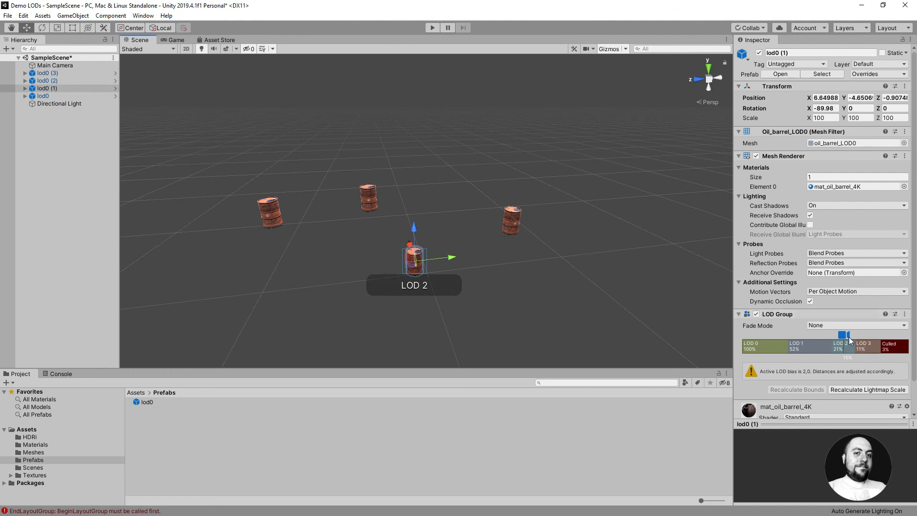
left_click_drag(850, 341, 827, 341)
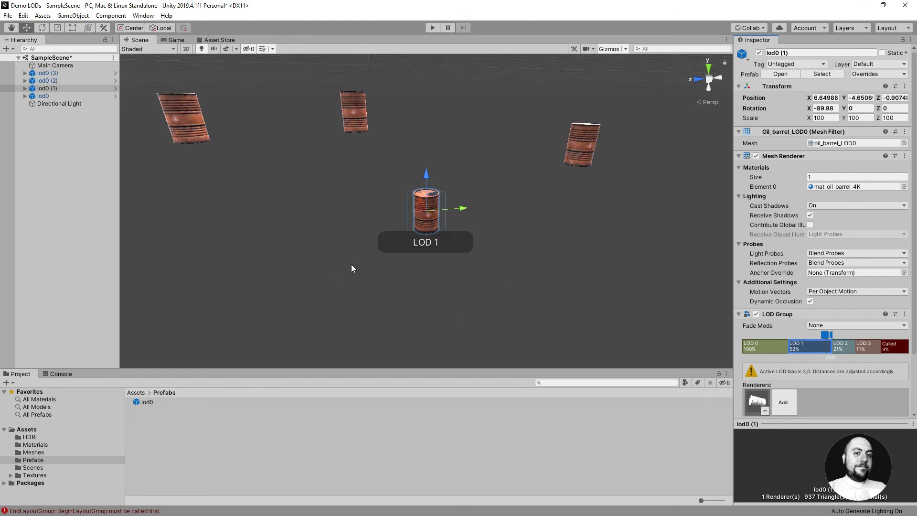
right_click_drag(374, 250, 357, 238)
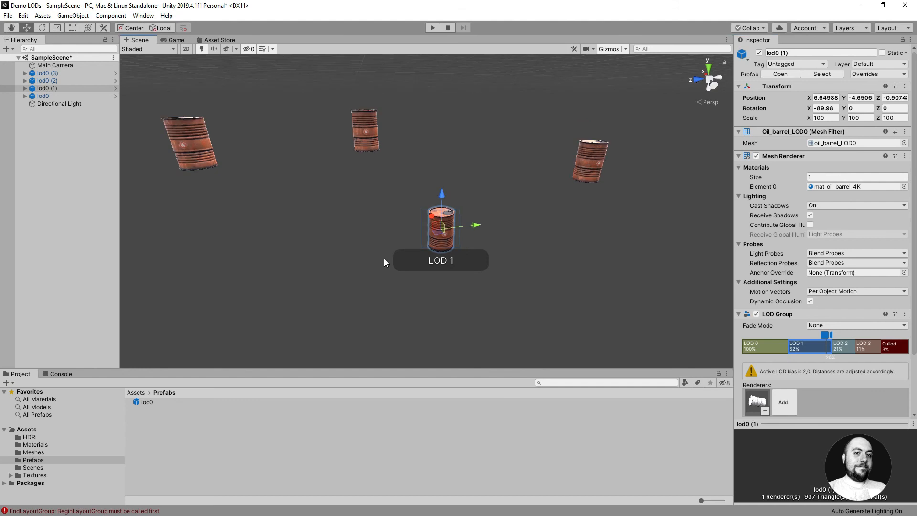